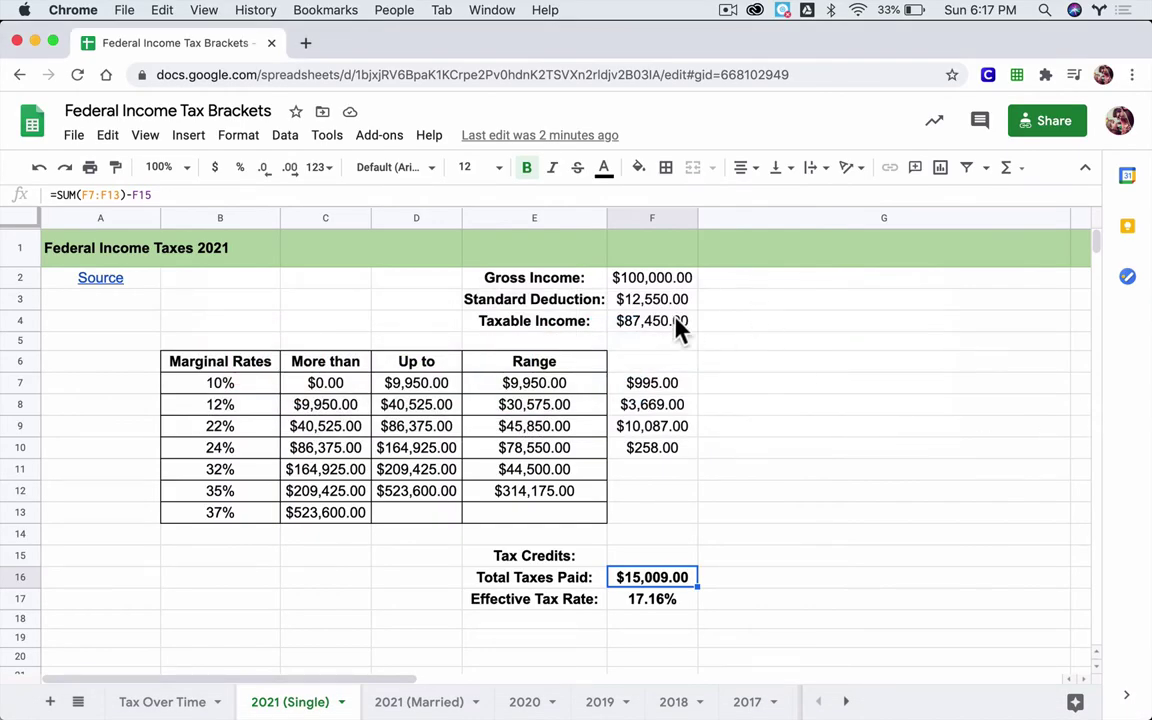
# - Inspect the single sheet's Gross Income, Standard Deduction and Taxable Income cells
pyautogui.click(659, 285)
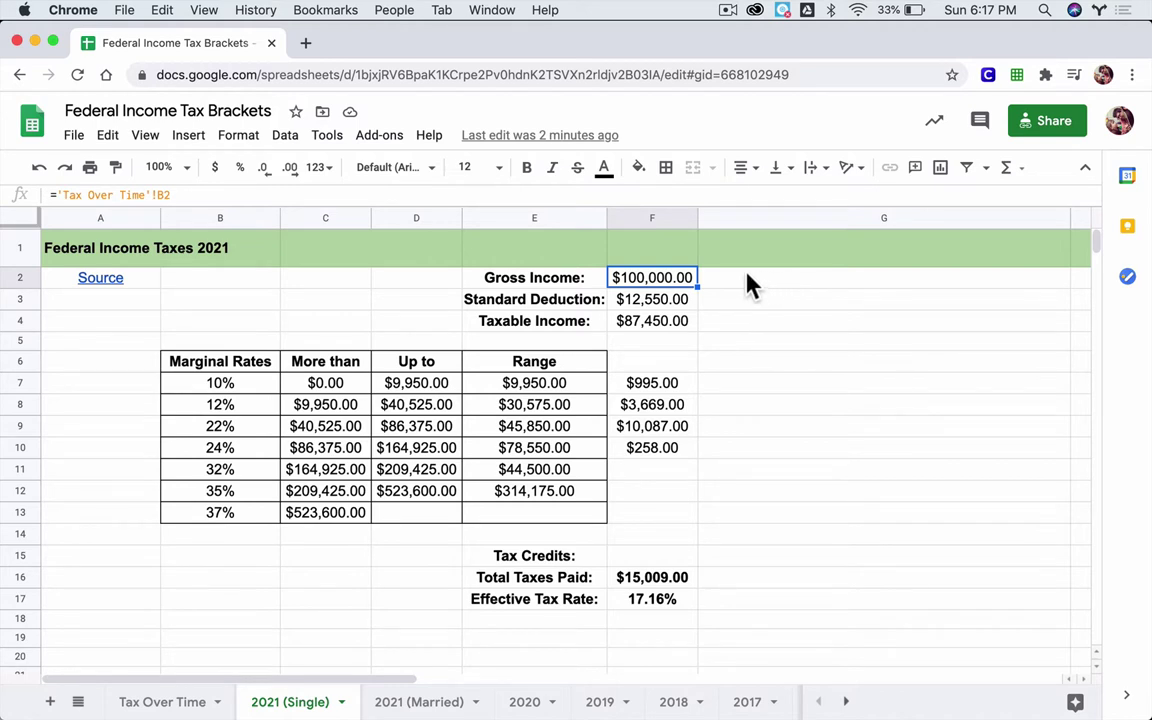
pyautogui.press('Down')
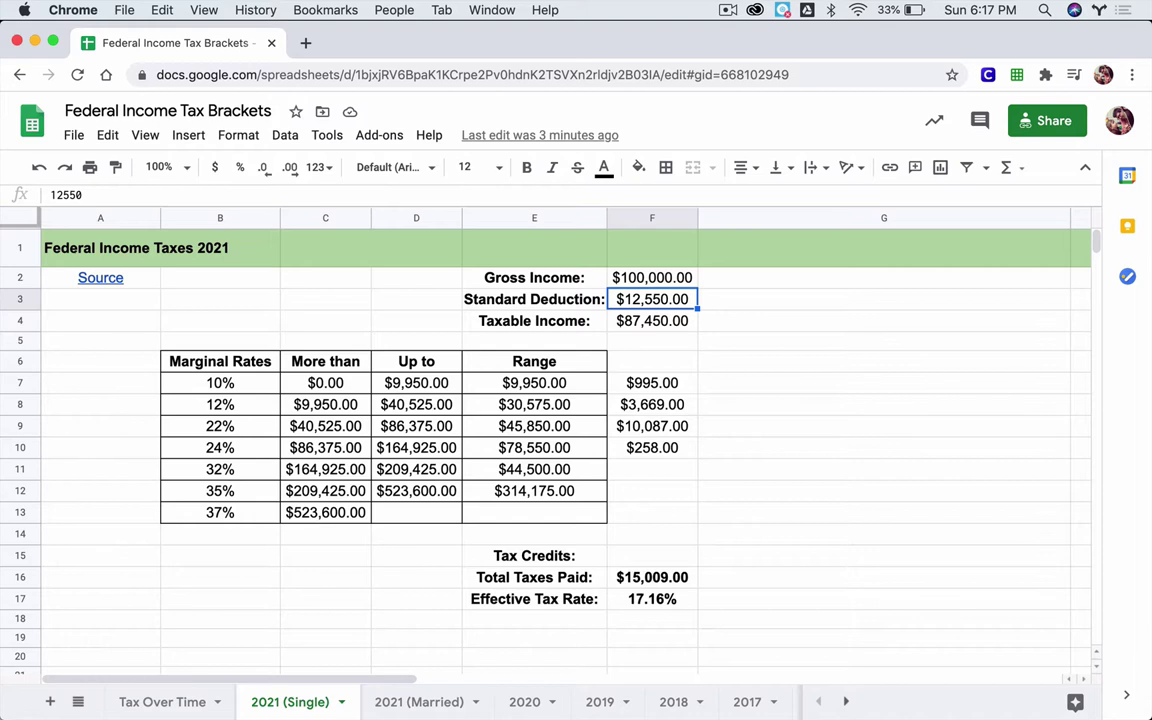
pyautogui.click(652, 320)
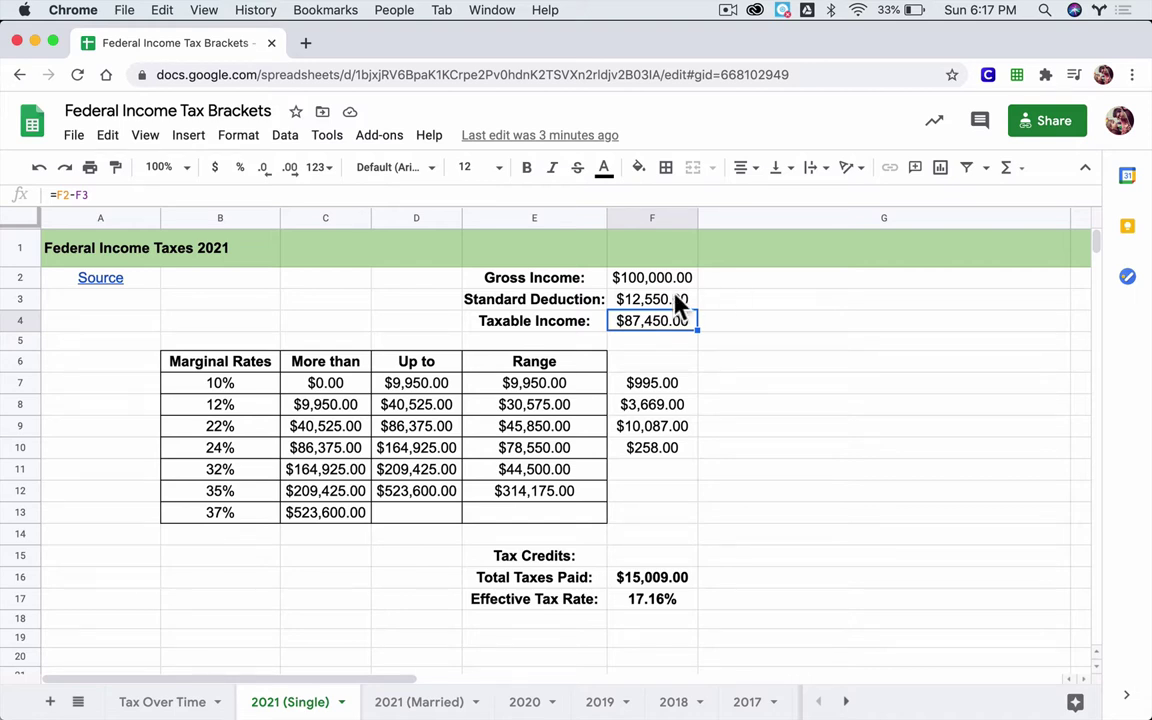
# - Highlight the 10%–24% bracket rates and their lower and upper limits
pyautogui.click(251, 457)
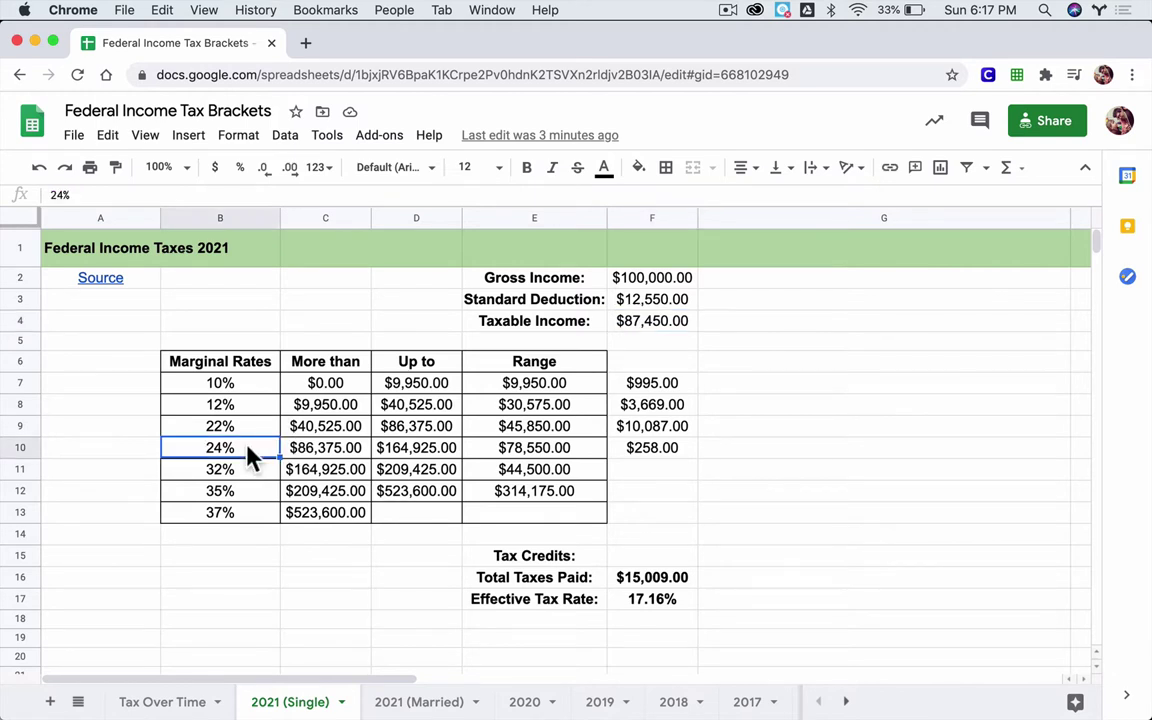
pyautogui.moveTo(251, 457); pyautogui.dragTo(540, 452)
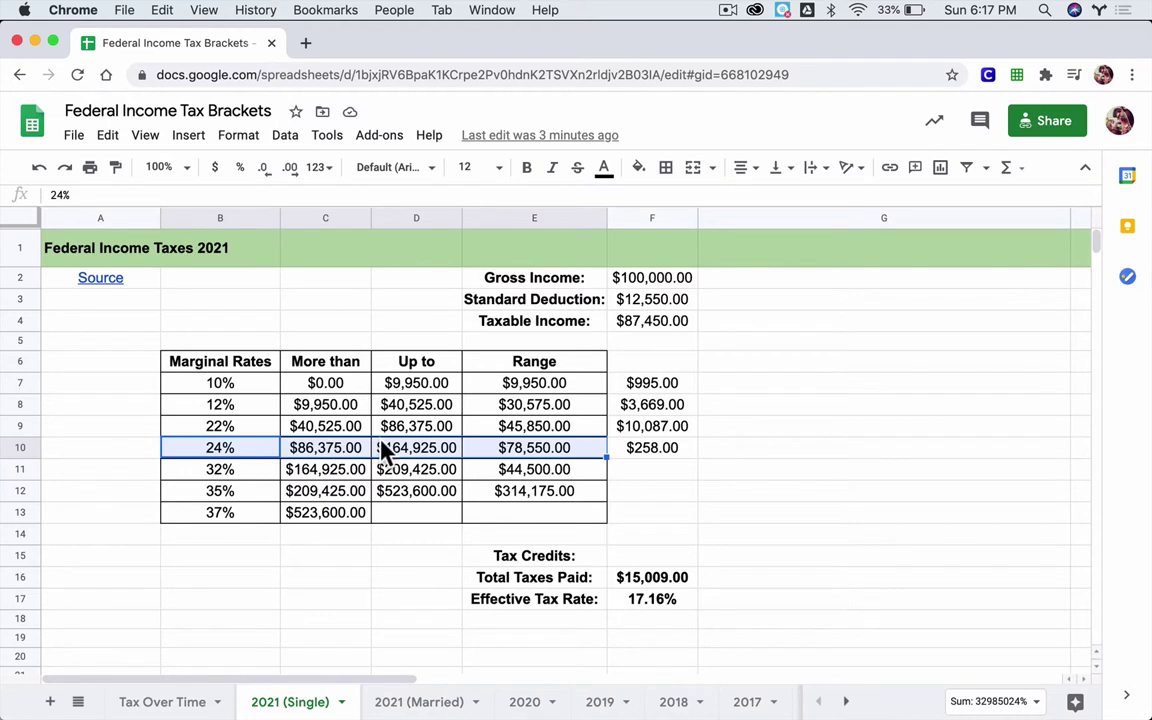
pyautogui.click(333, 457)
pyautogui.hotkey('shift', 'Right')
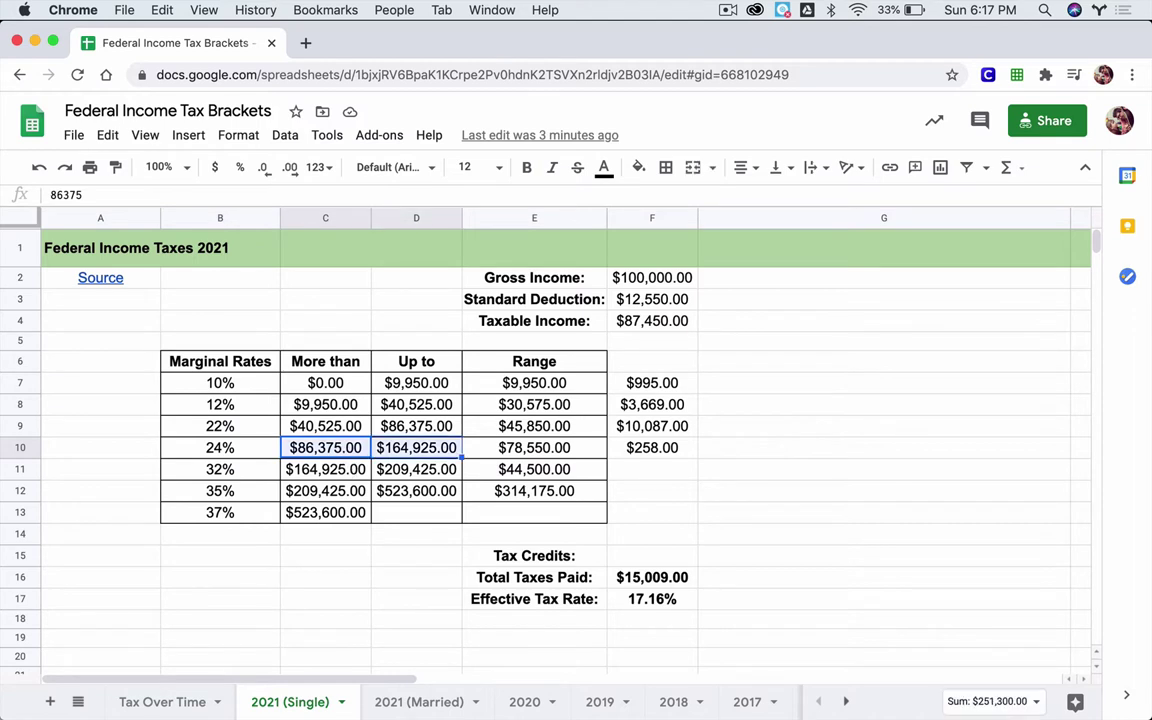
pyautogui.click(329, 431)
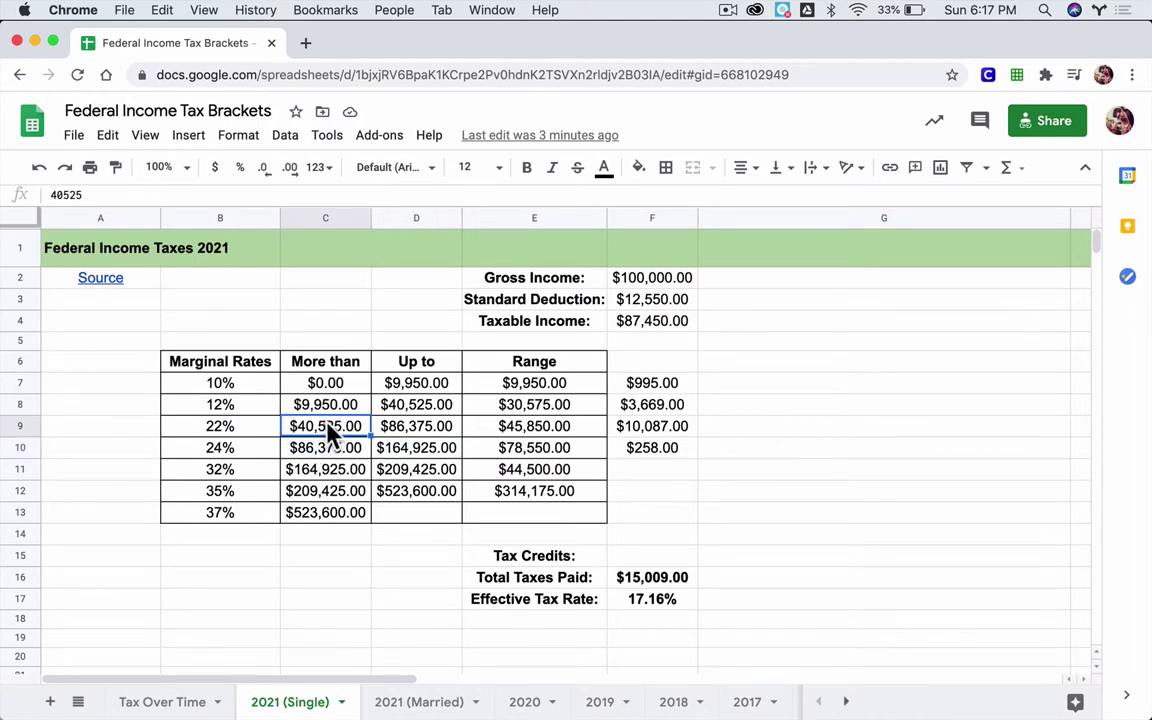
pyautogui.hotkey('shift', 'Right')
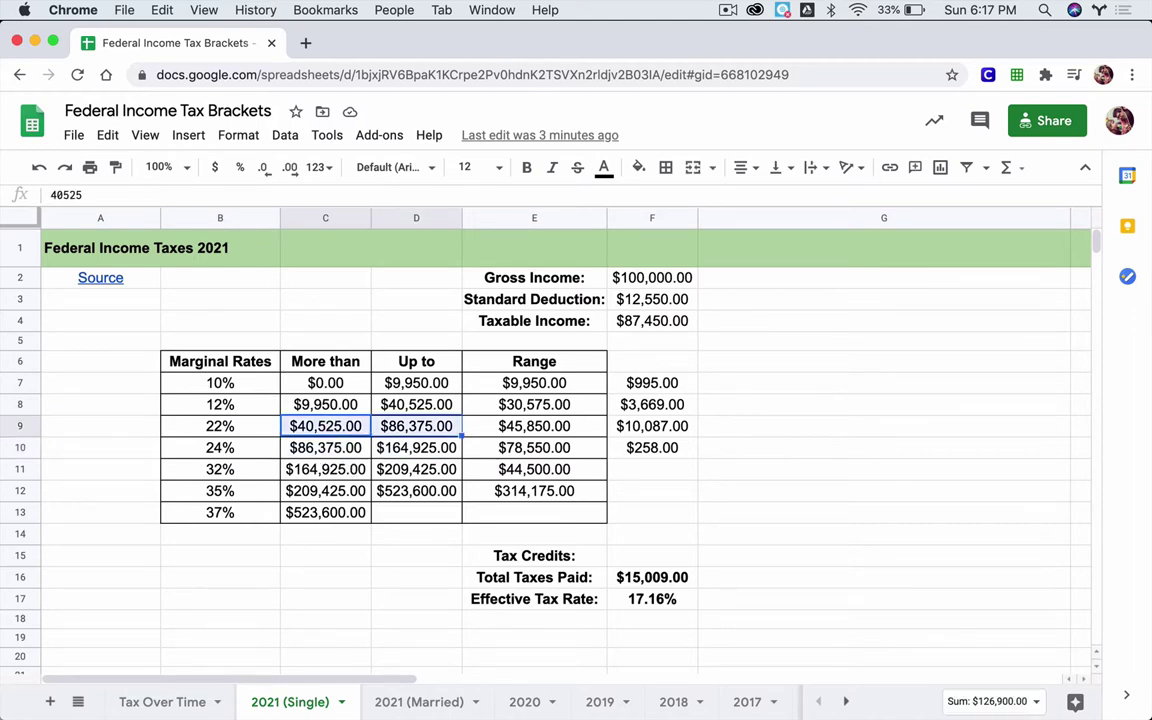
pyautogui.moveTo(337, 405); pyautogui.dragTo(393, 414)
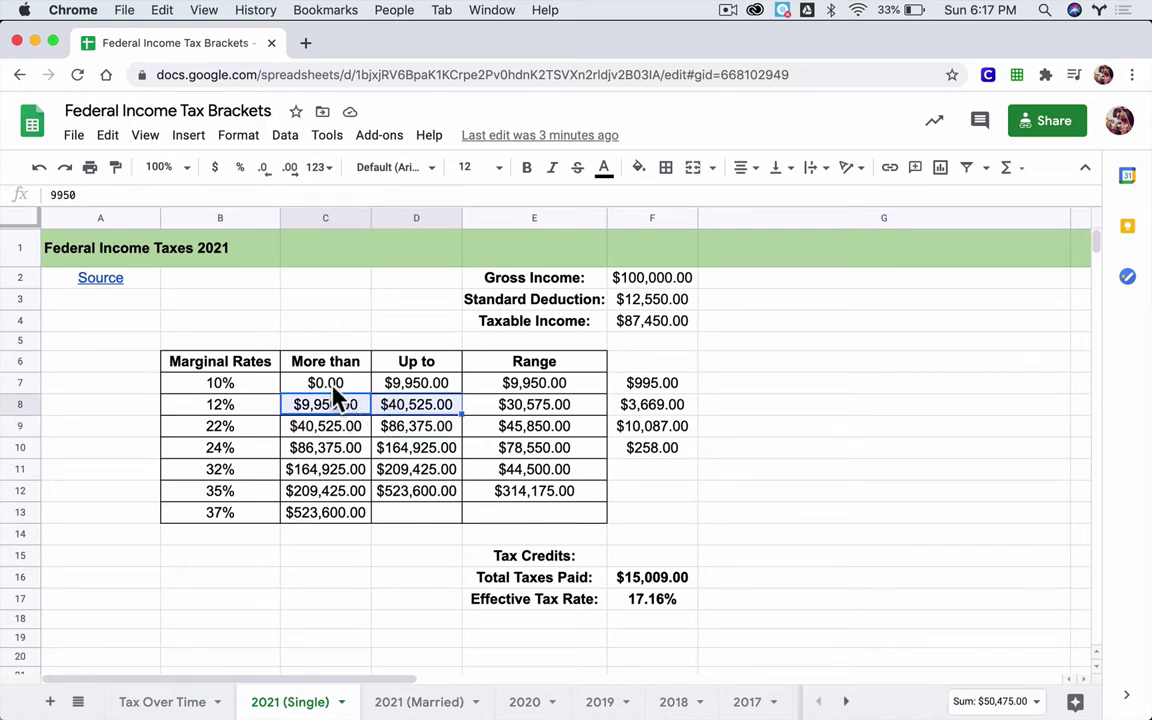
pyautogui.moveTo(333, 384); pyautogui.dragTo(388, 450)
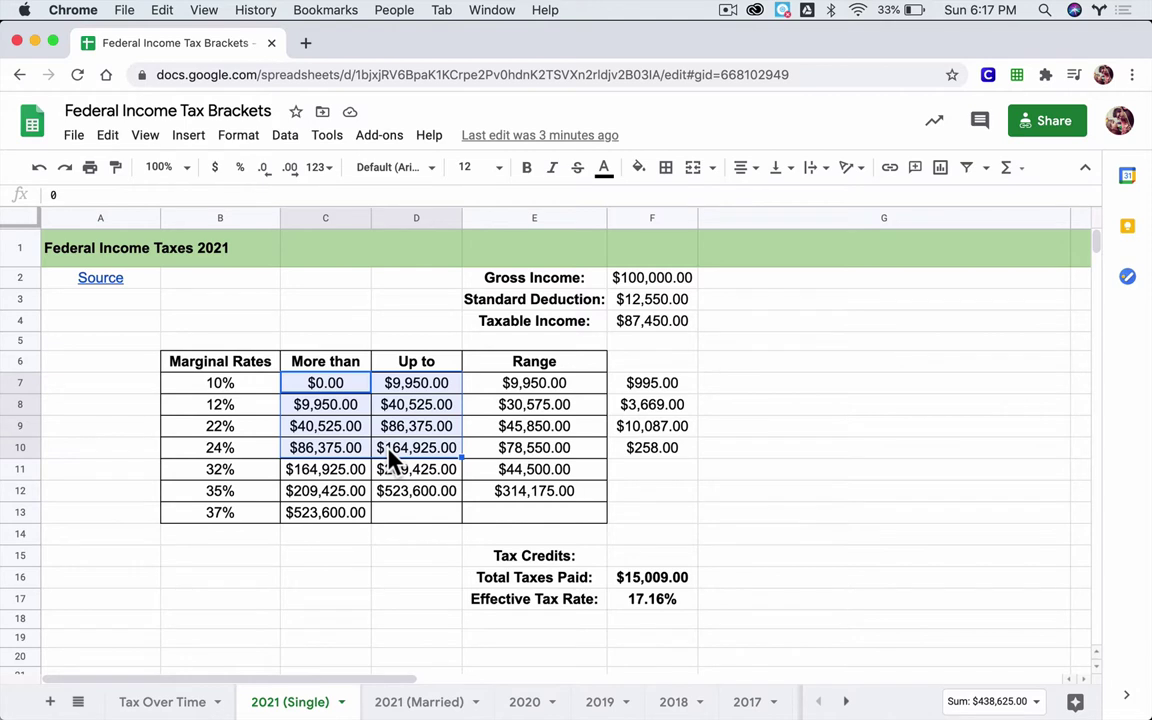
pyautogui.moveTo(218, 384); pyautogui.dragTo(218, 448)
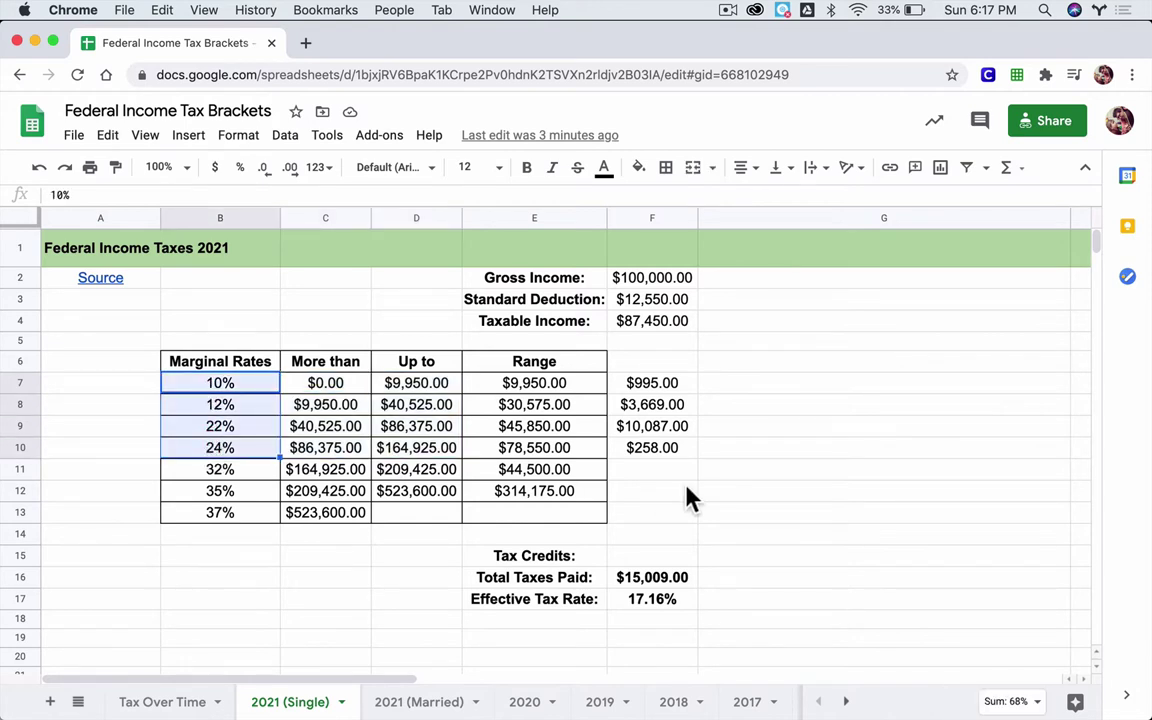
# - Step through each bracket's tax formula down to Total Taxes Paid and Effective Tax Rate
pyautogui.click(648, 388)
pyautogui.click(655, 404)
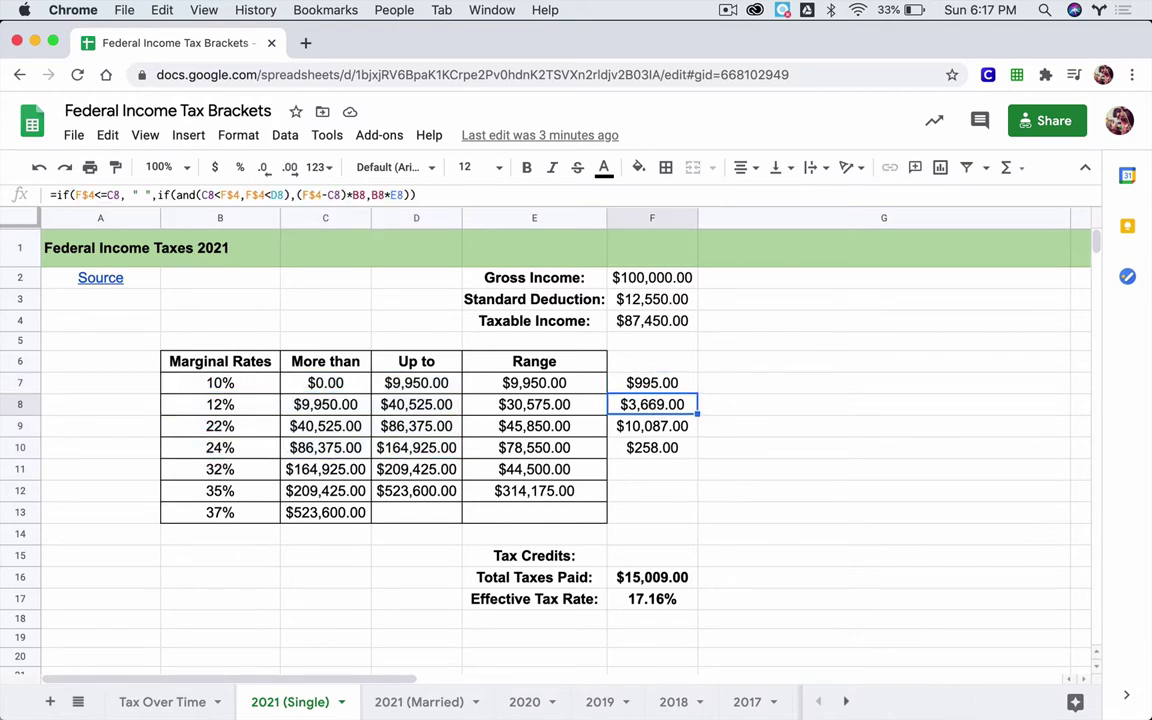
pyautogui.click(652, 426)
pyautogui.click(652, 448)
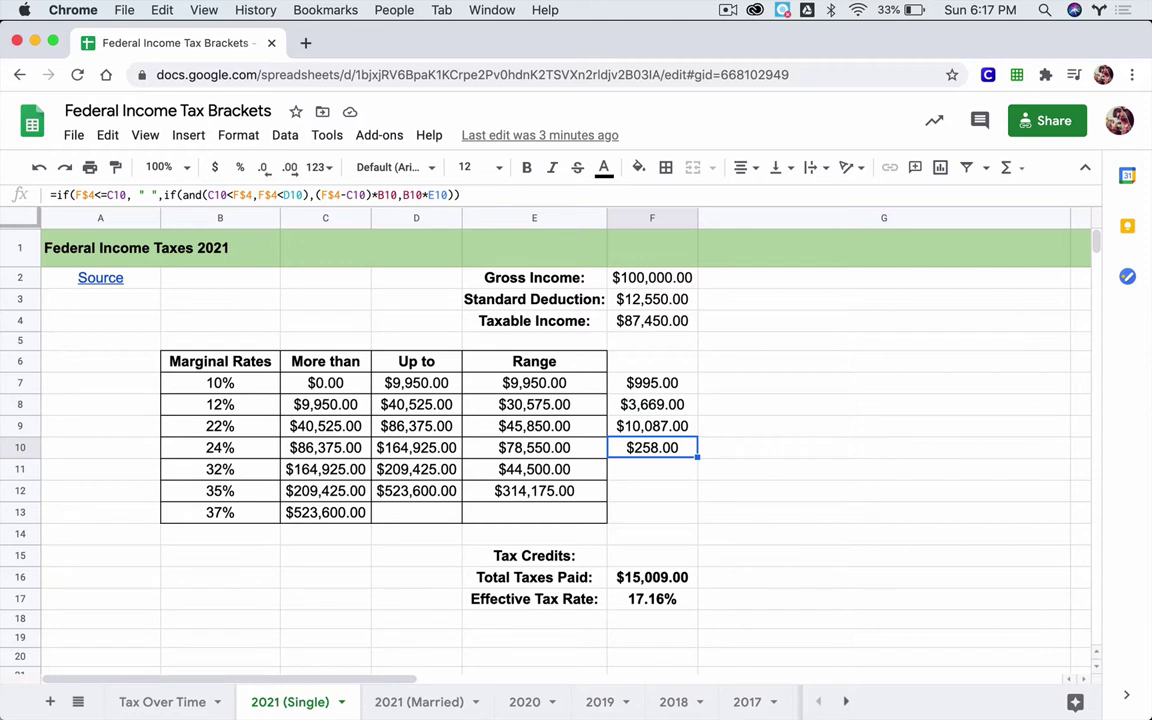
pyautogui.click(652, 469)
pyautogui.click(652, 491)
pyautogui.click(652, 512)
pyautogui.click(652, 534)
pyautogui.click(652, 556)
pyautogui.click(652, 577)
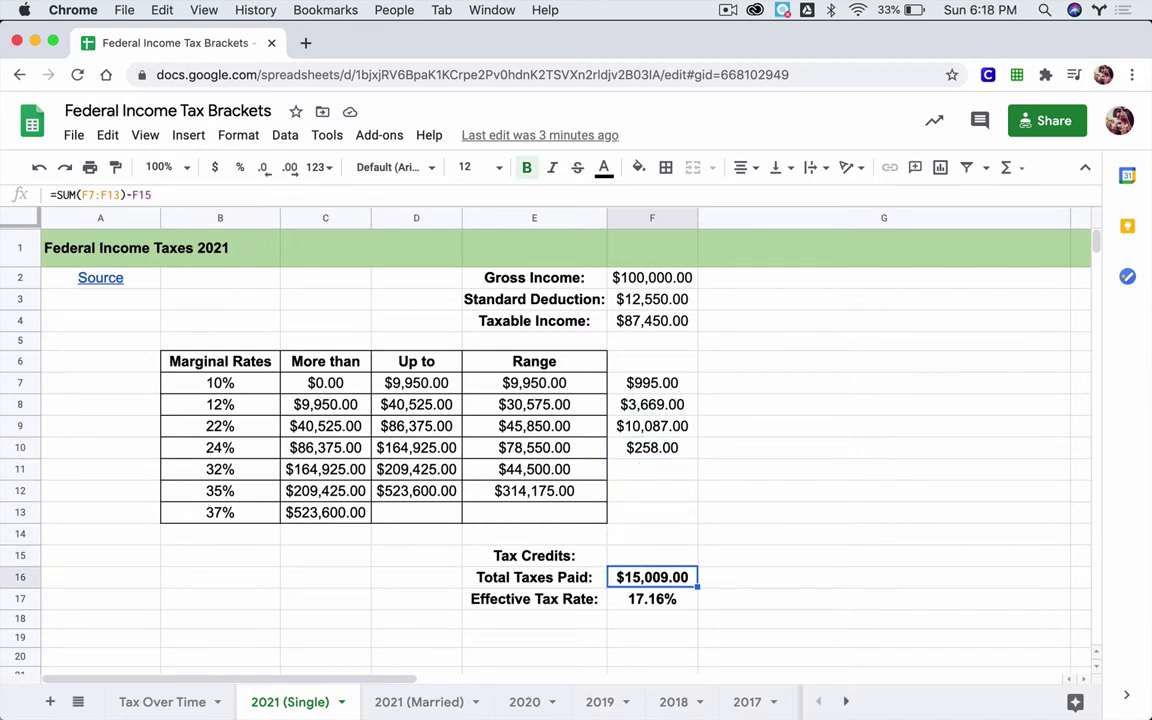
pyautogui.click(652, 599)
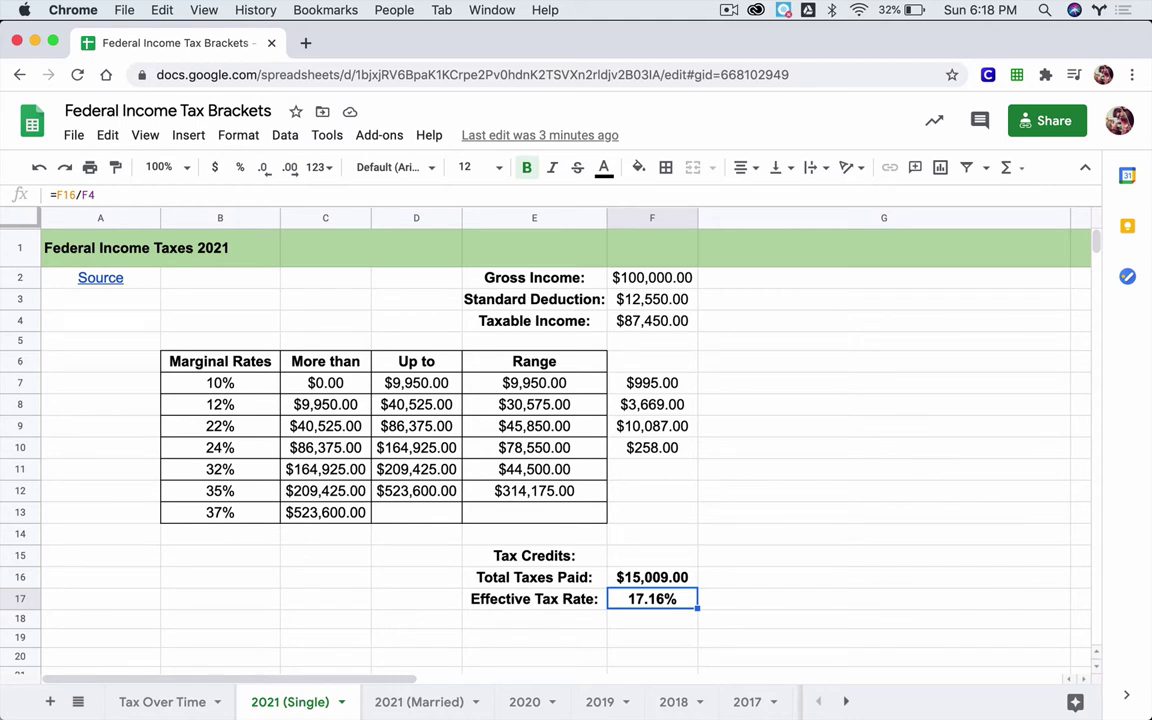
# - Compare Total Taxes Paid against Taxable Income and the effective rate, then view the 2021 (Married) sheet
pyautogui.click(652, 577)
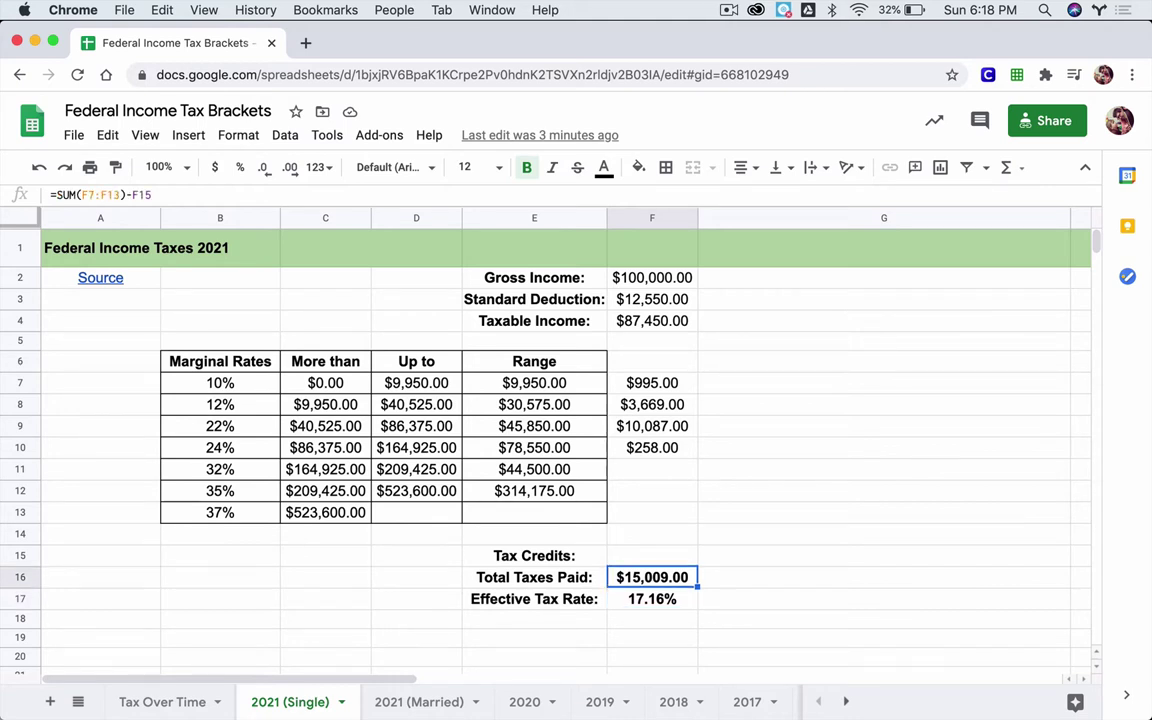
pyautogui.click(628, 320)
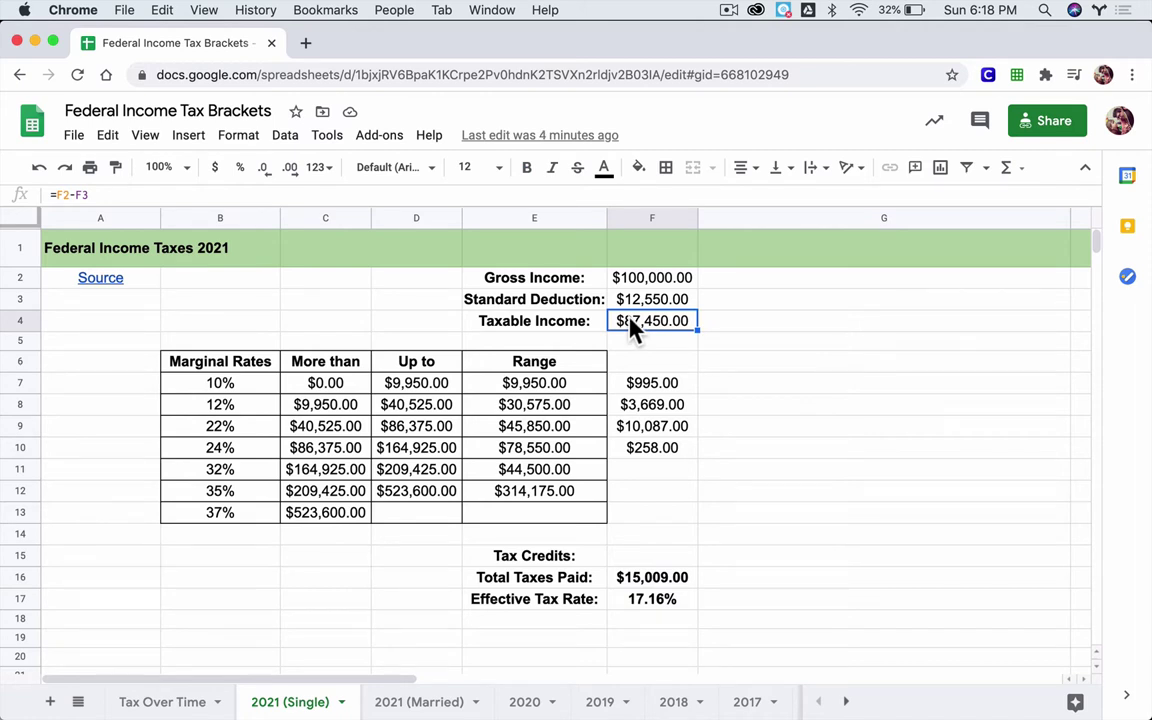
pyautogui.click(645, 579)
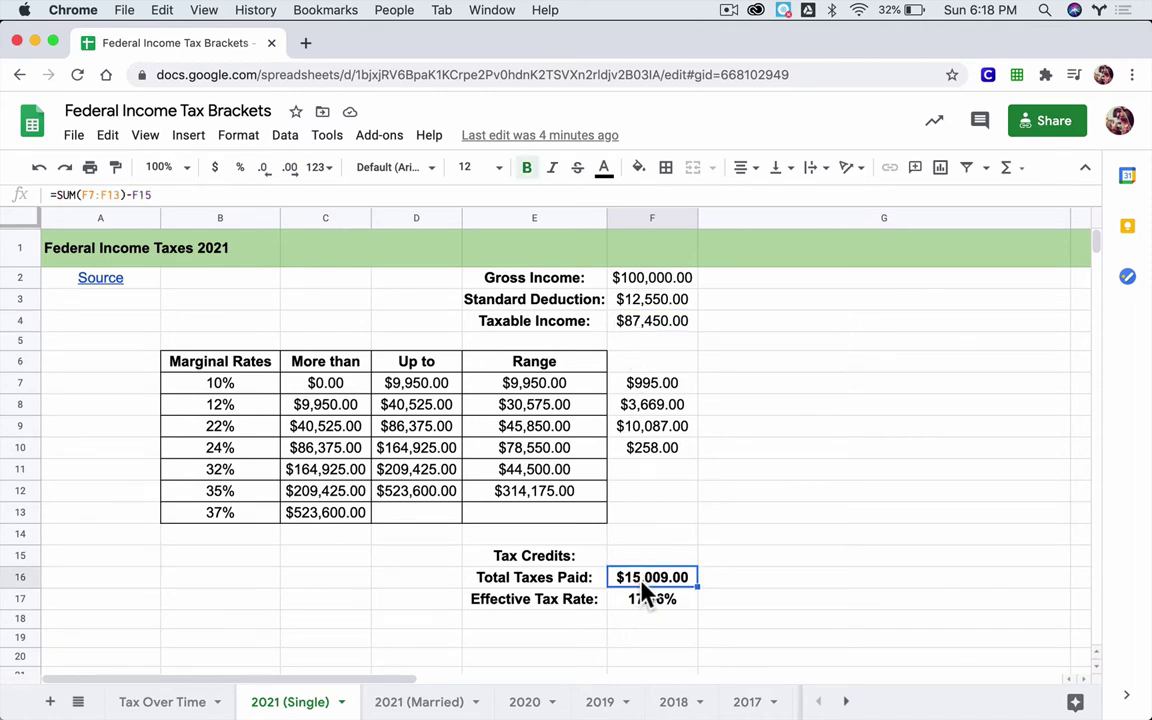
pyautogui.click(637, 324)
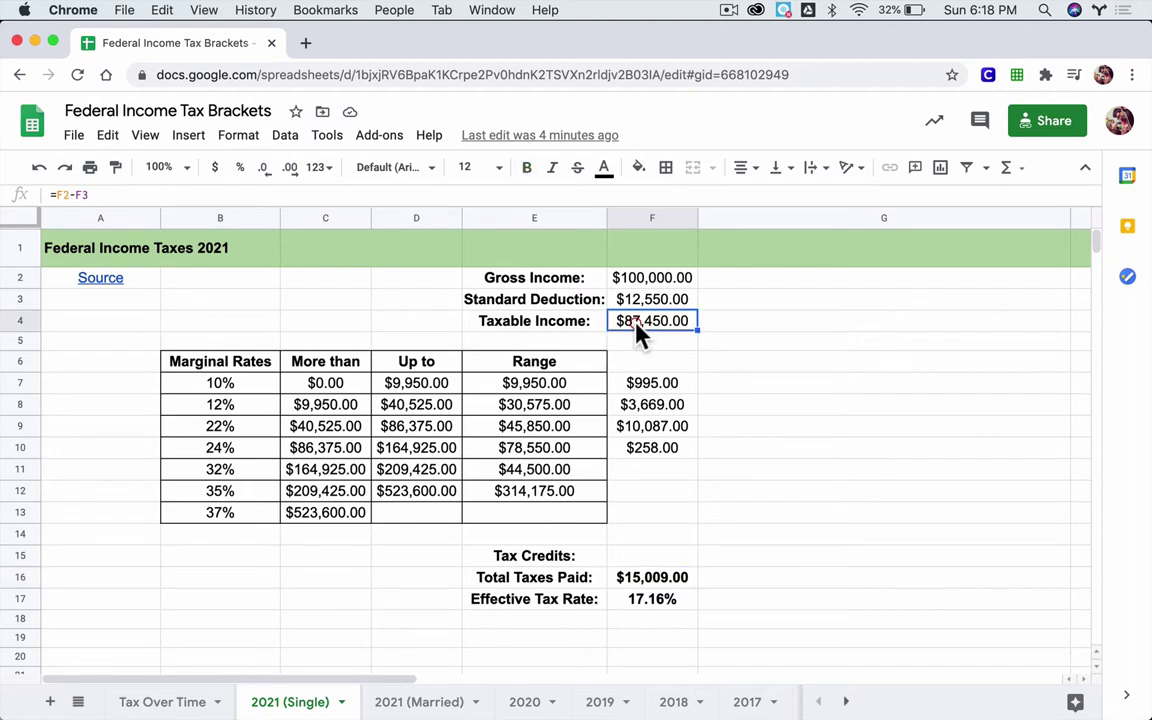
pyautogui.click(650, 603)
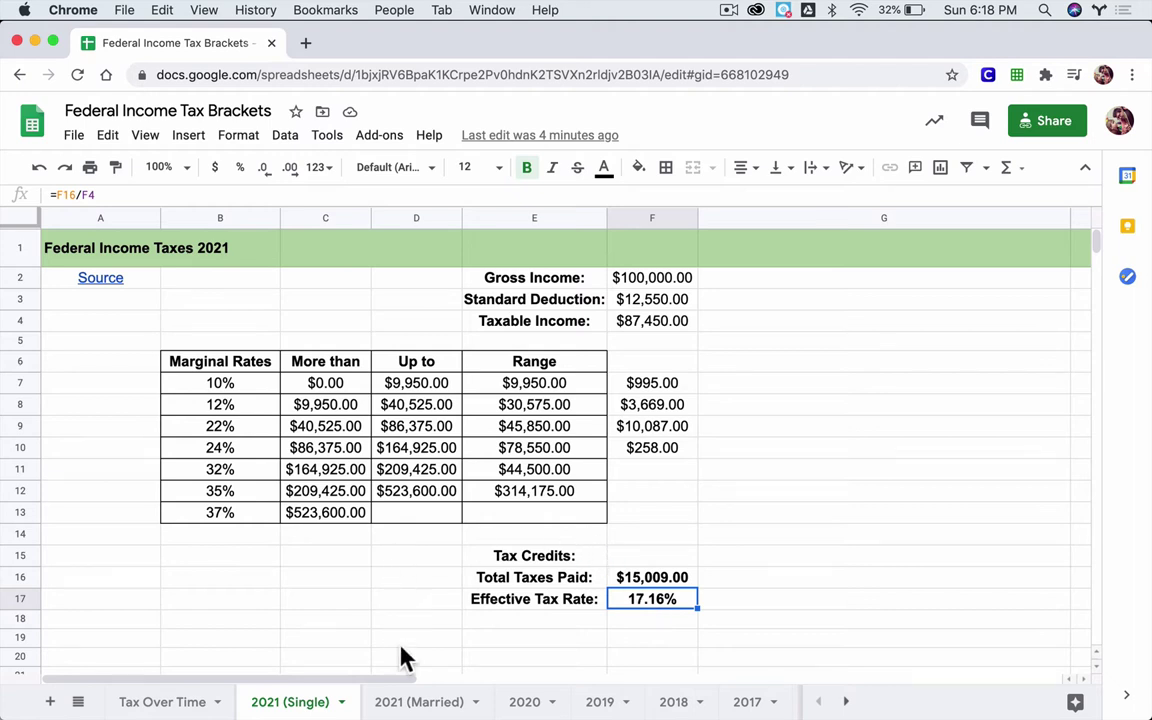
pyautogui.click(414, 703)
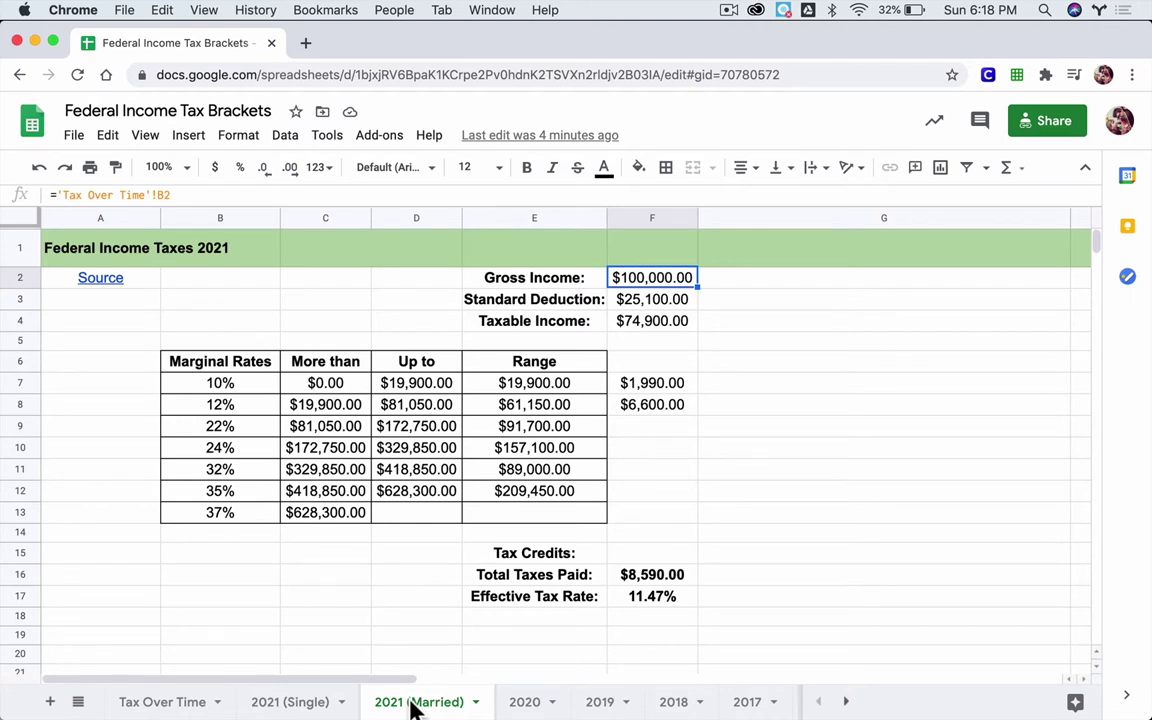
# - Review the married deduction, taxable income, 10%–37% rates and bracket limits, then return to 2021 (Single)
pyautogui.press('Down')
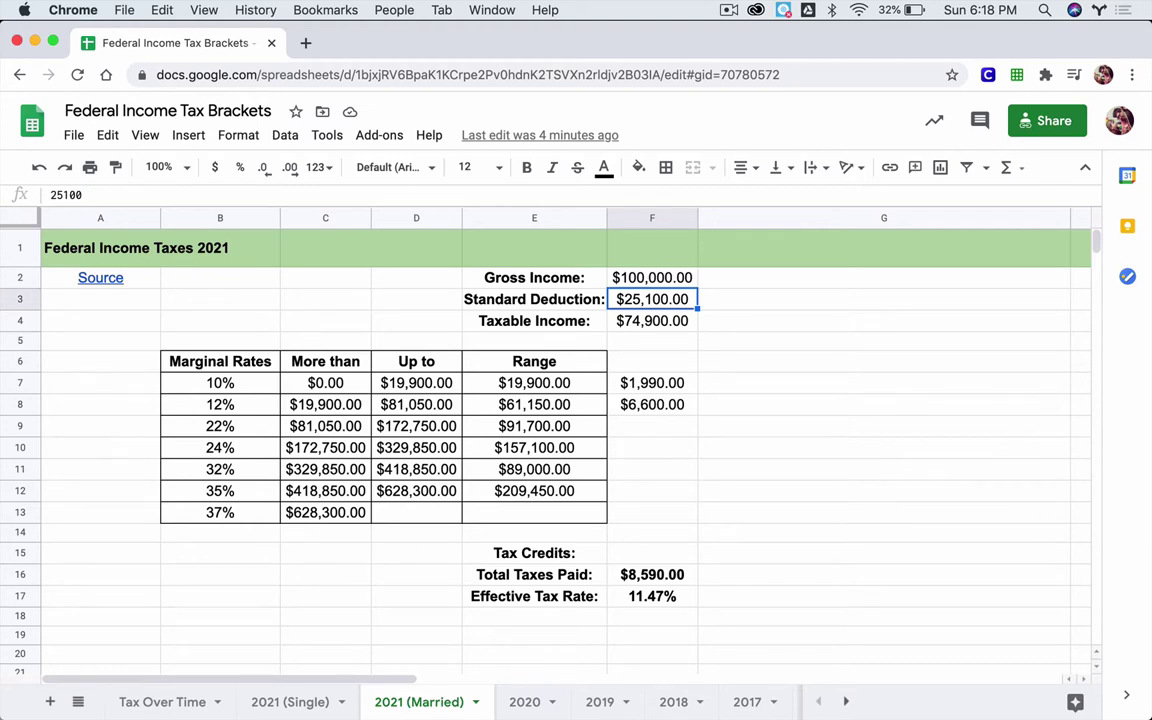
pyautogui.press('Down')
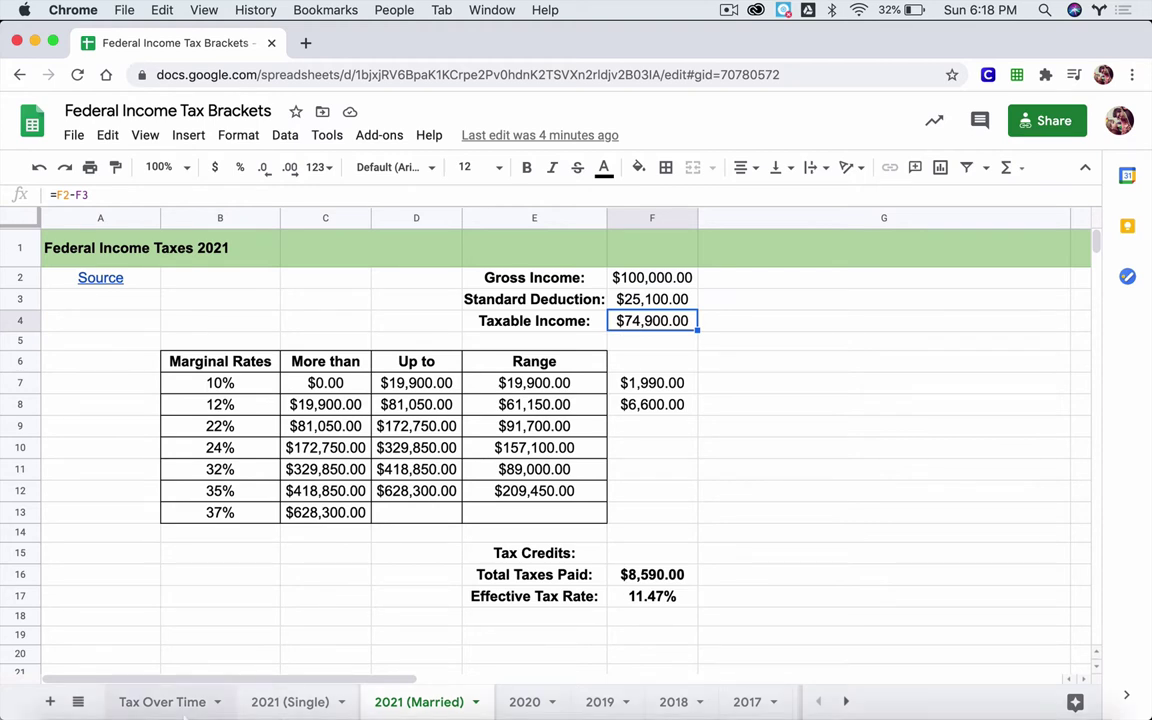
pyautogui.moveTo(240, 385); pyautogui.dragTo(249, 513)
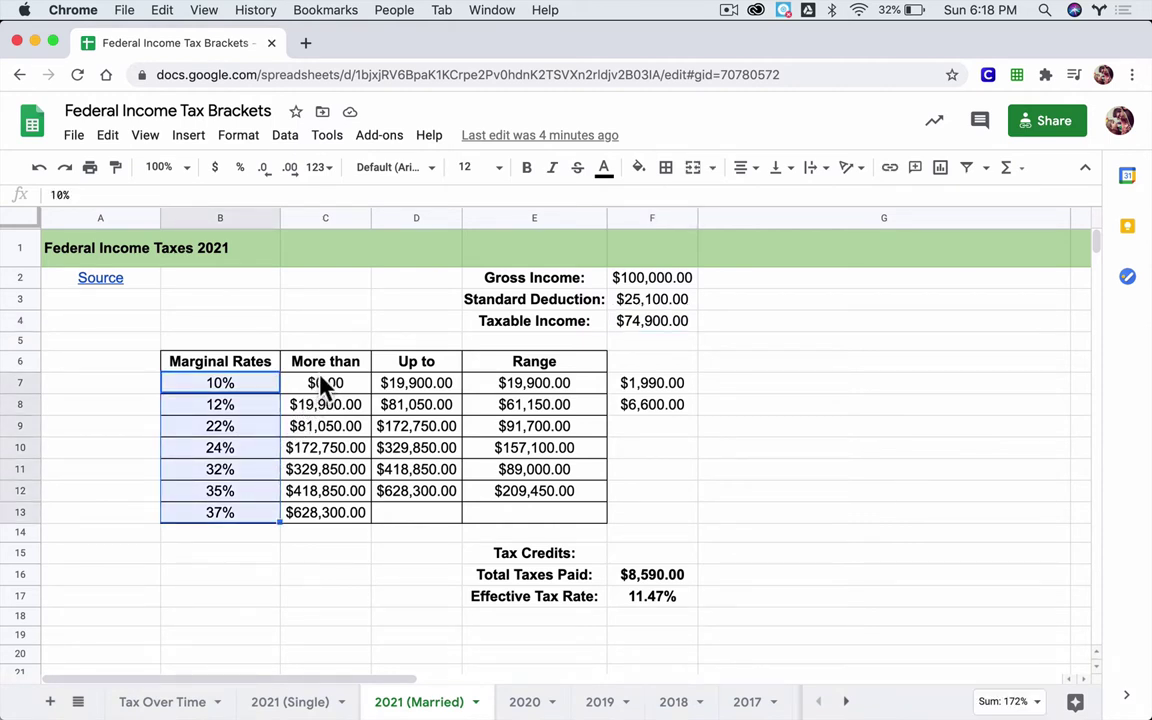
pyautogui.moveTo(326, 380); pyautogui.dragTo(383, 515)
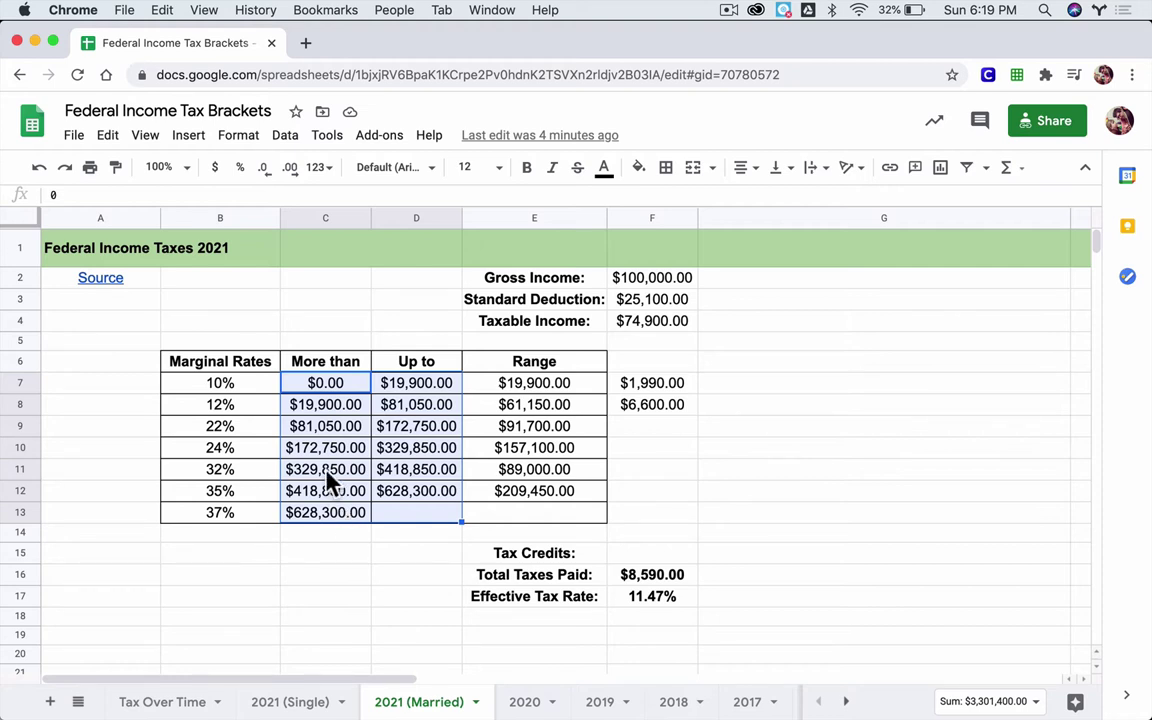
pyautogui.click(633, 330)
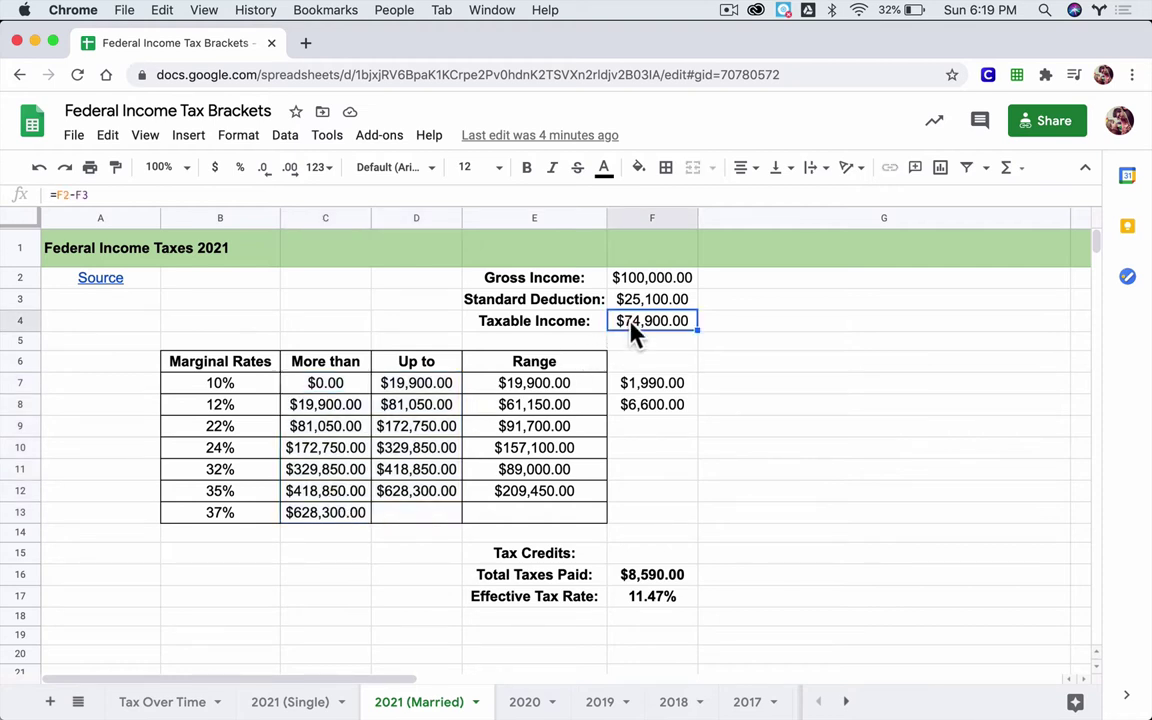
pyautogui.click(227, 410)
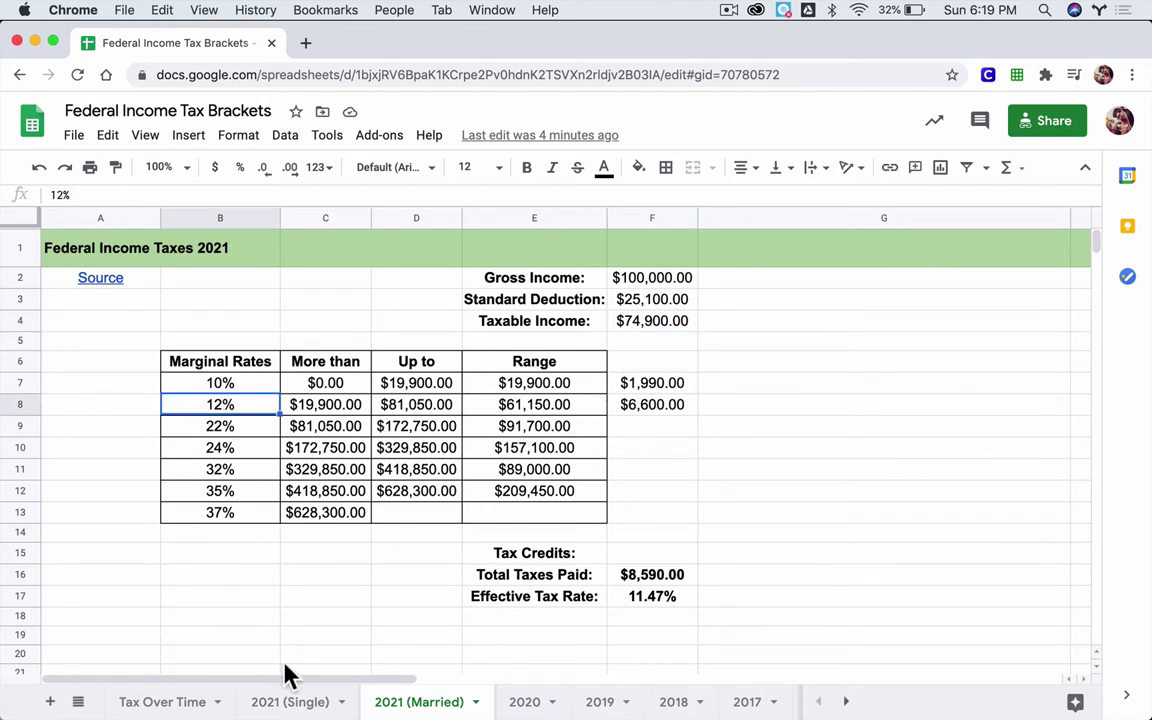
pyautogui.click(285, 701)
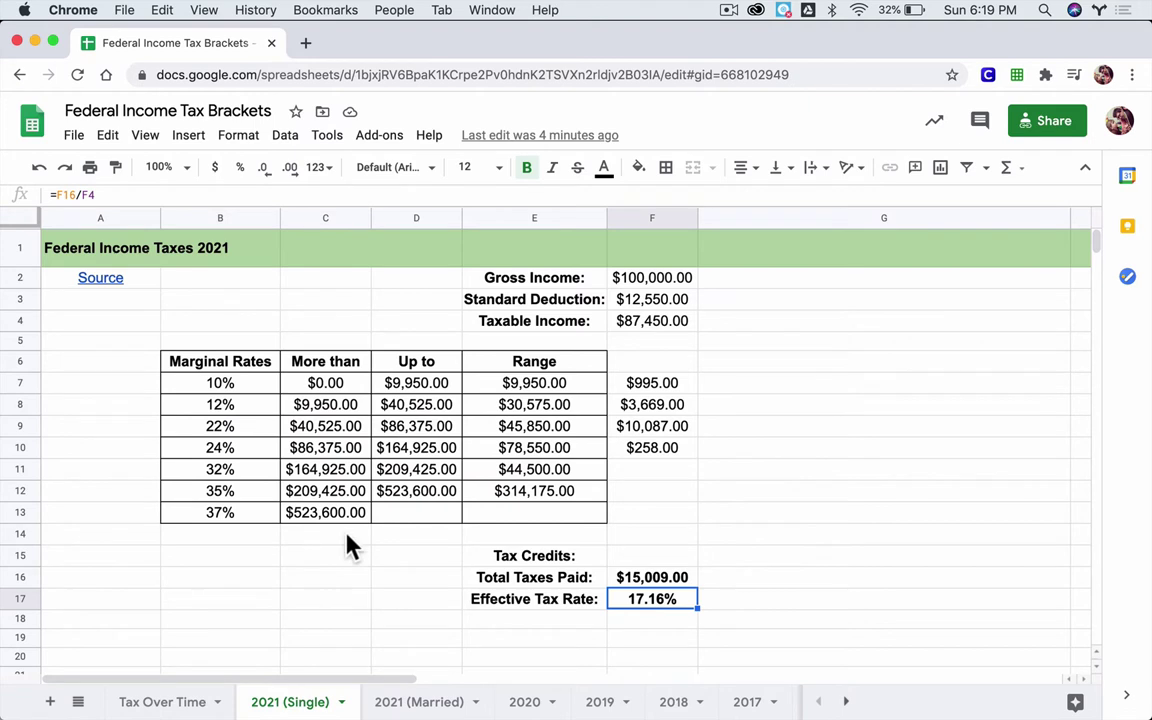
# - Check the married sheet's total taxes formula =SUM(F7:F13)-F15 giving $8,590.00
pyautogui.click(252, 430)
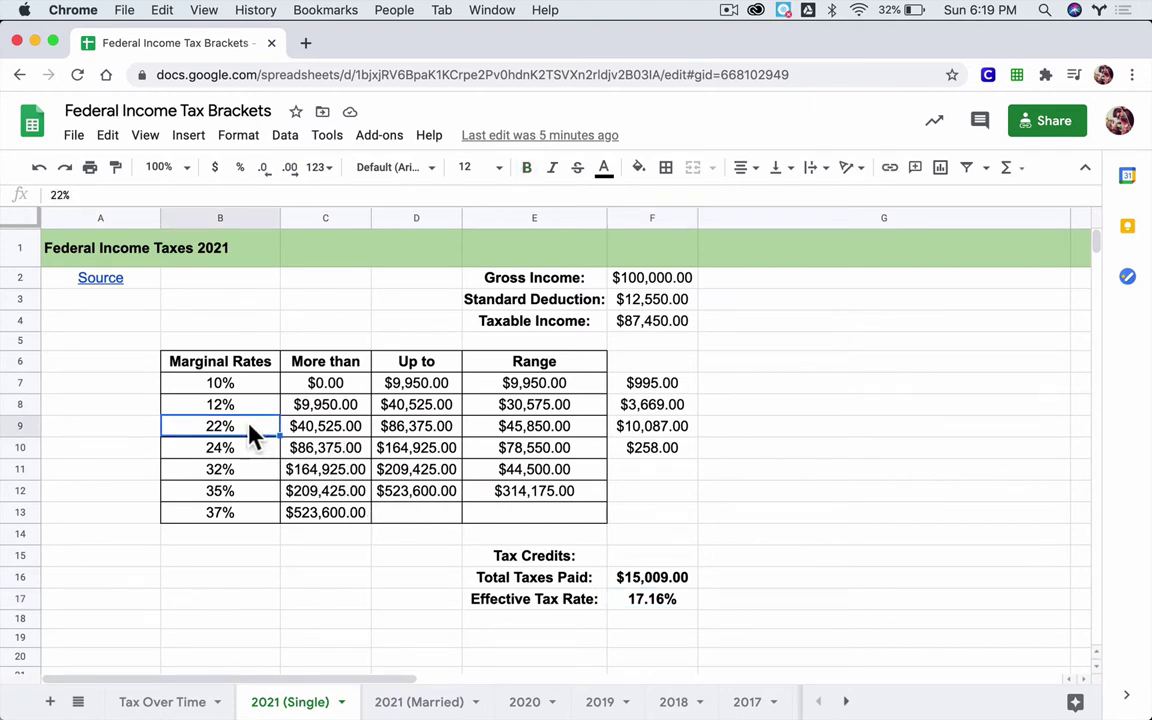
pyautogui.click(410, 703)
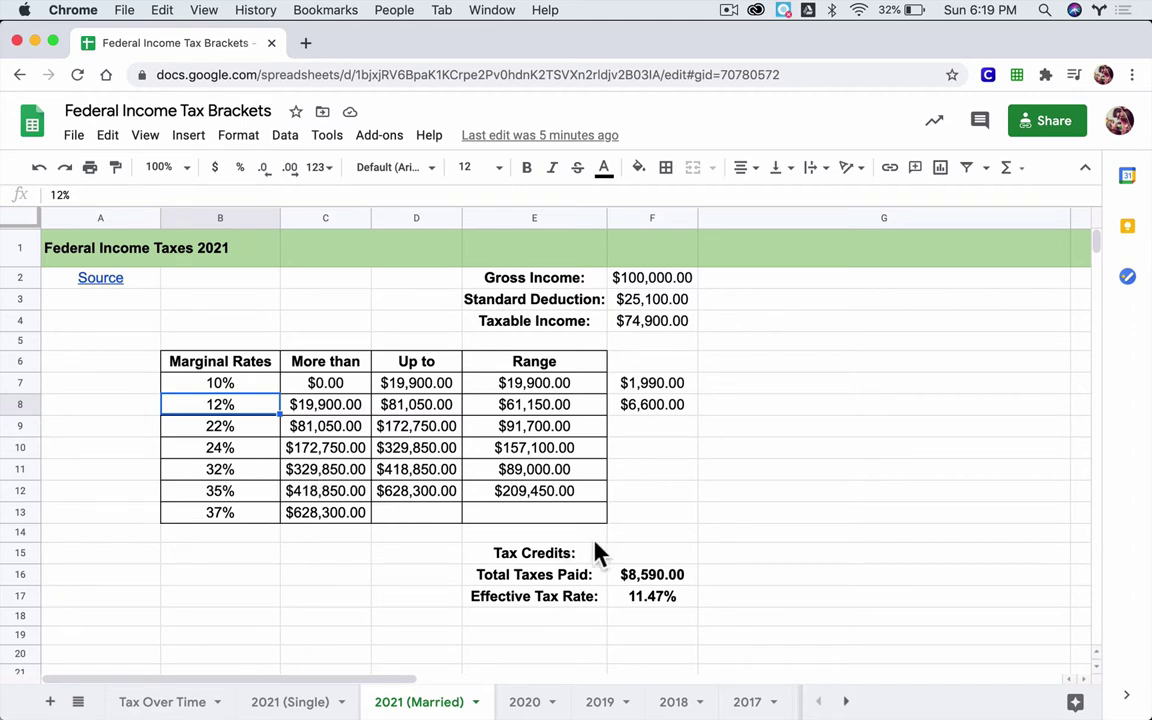
pyautogui.click(636, 586)
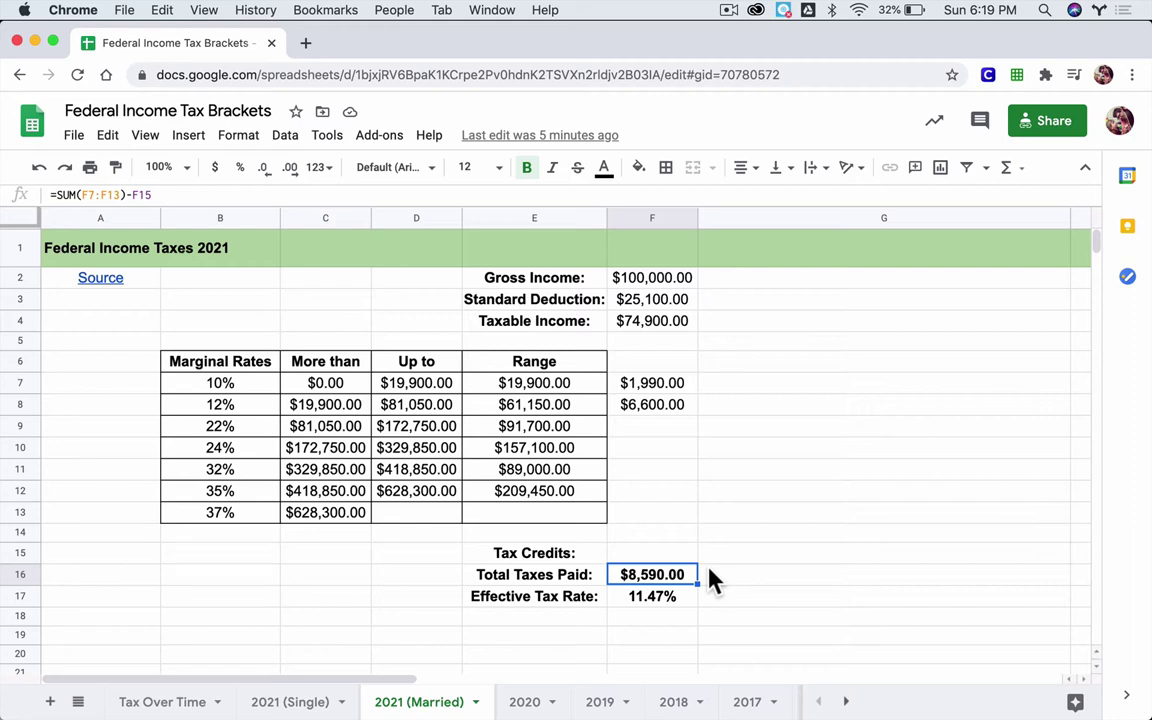
pyautogui.press('super+space')
pyautogui.write('8/15')
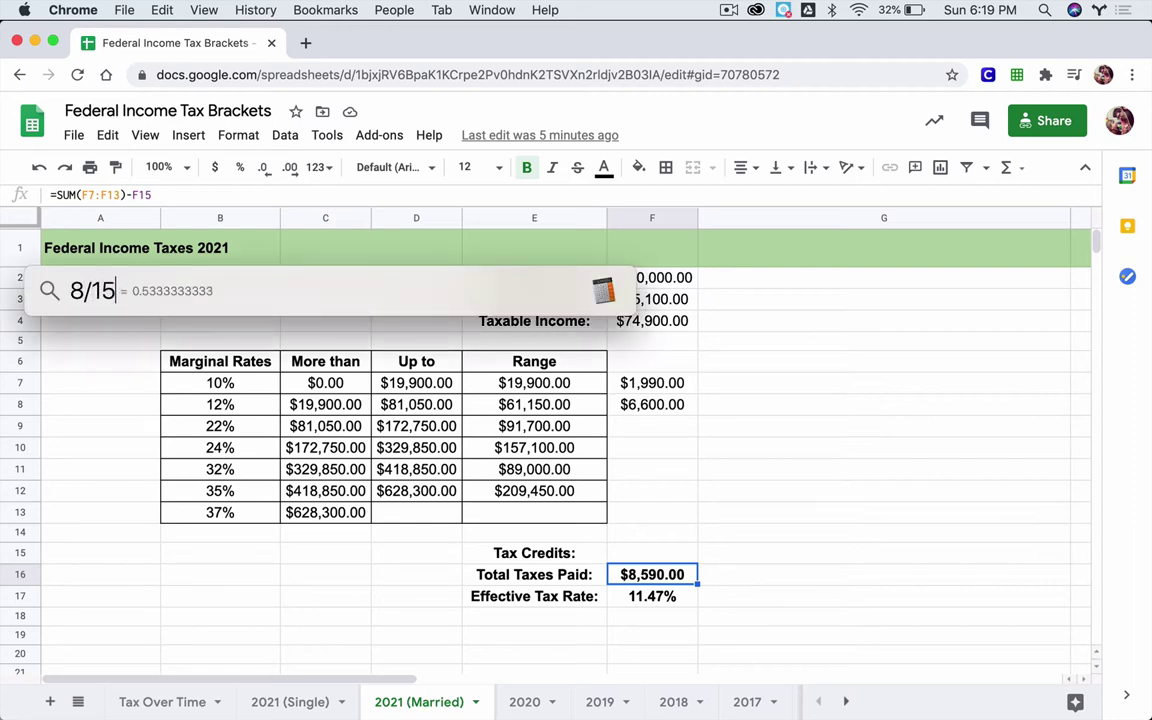
pyautogui.press('Escape')
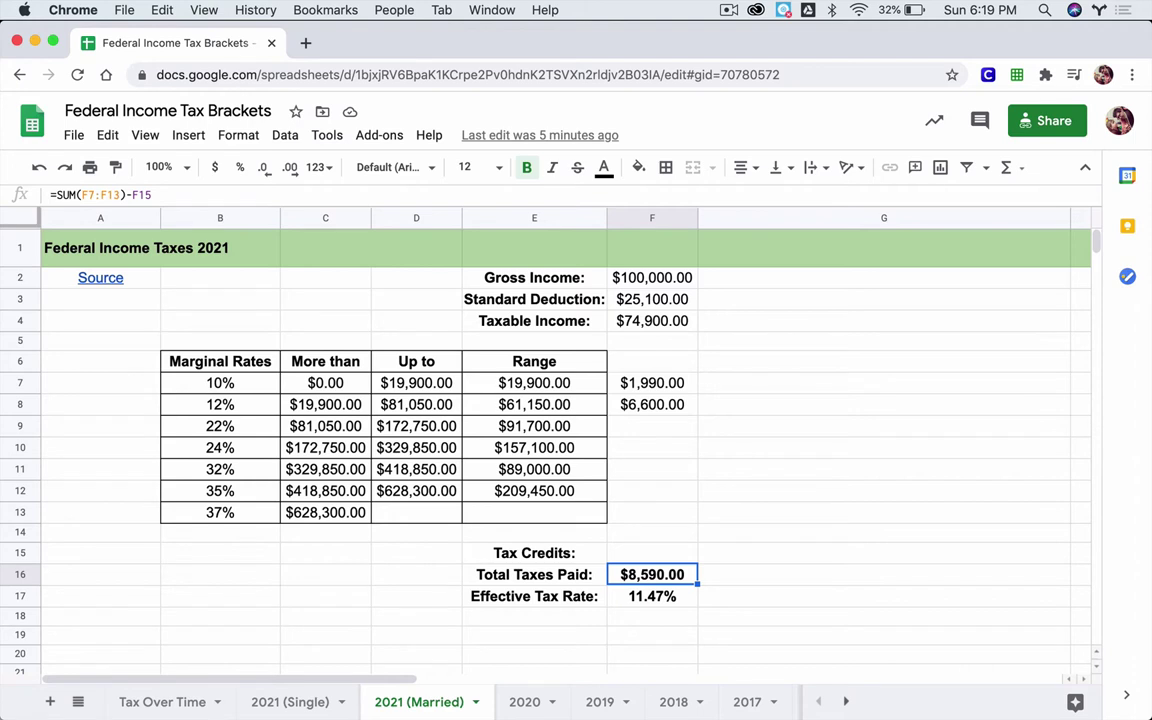
pyautogui.click(652, 596)
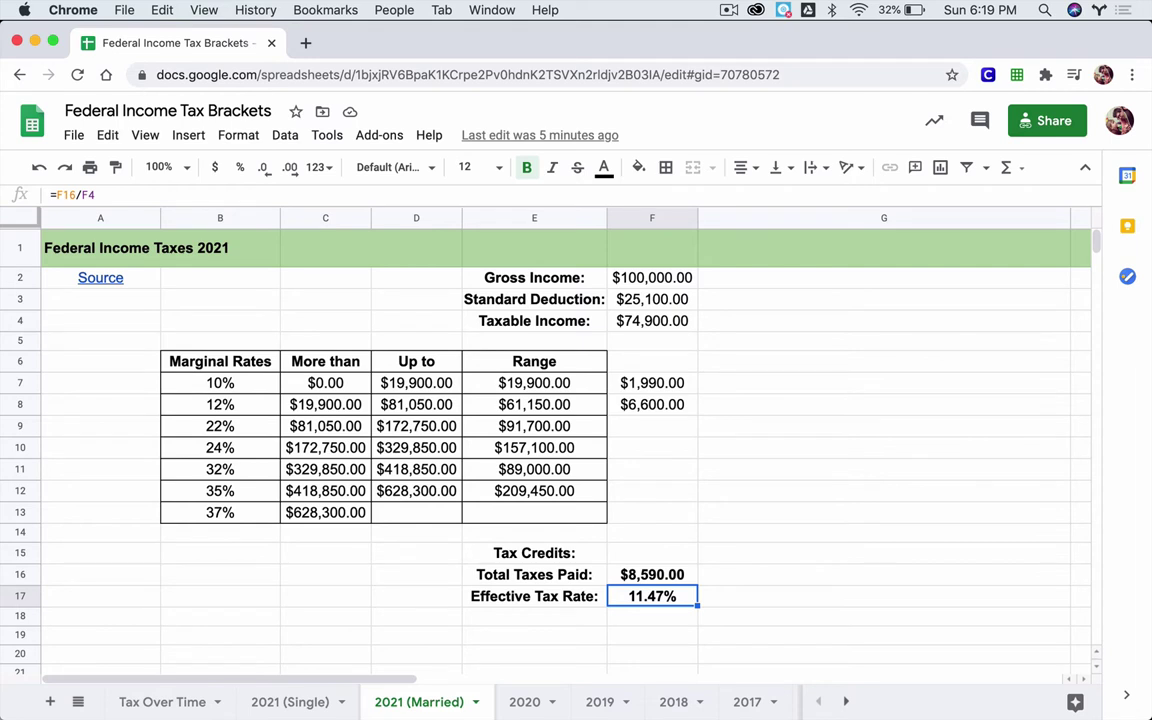
pyautogui.click(655, 284)
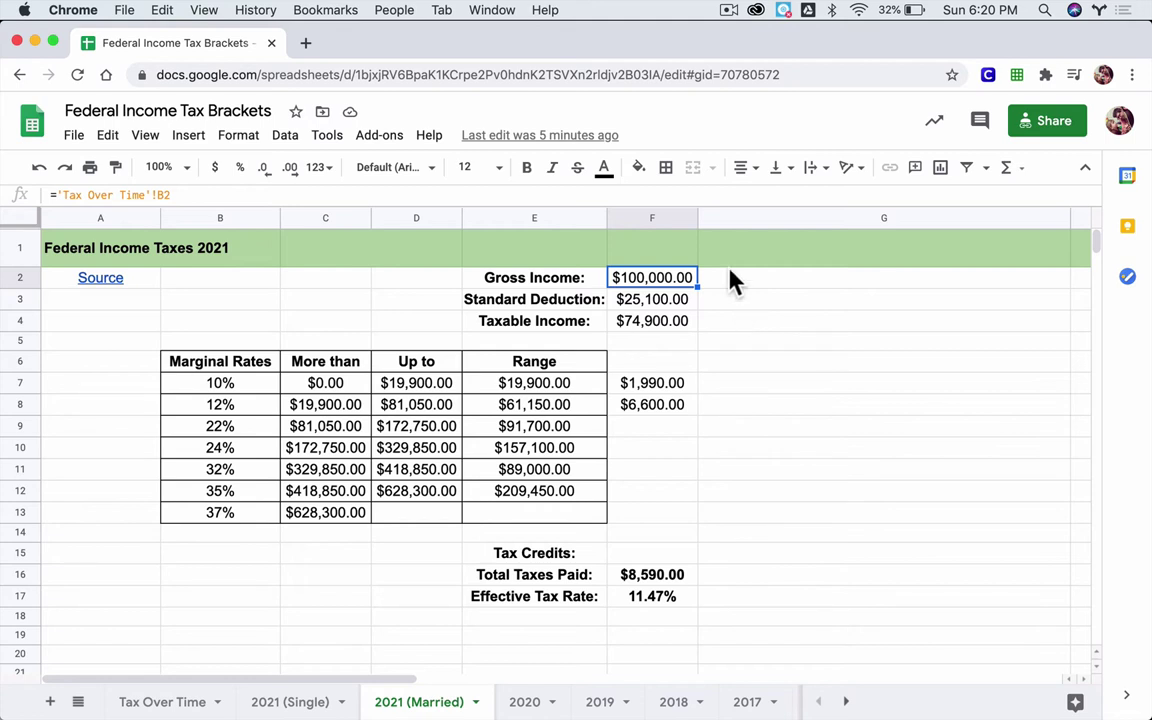
# - Set married gross income to 200,000 and check the resulting $30,018.00 total taxes
pyautogui.write('2')
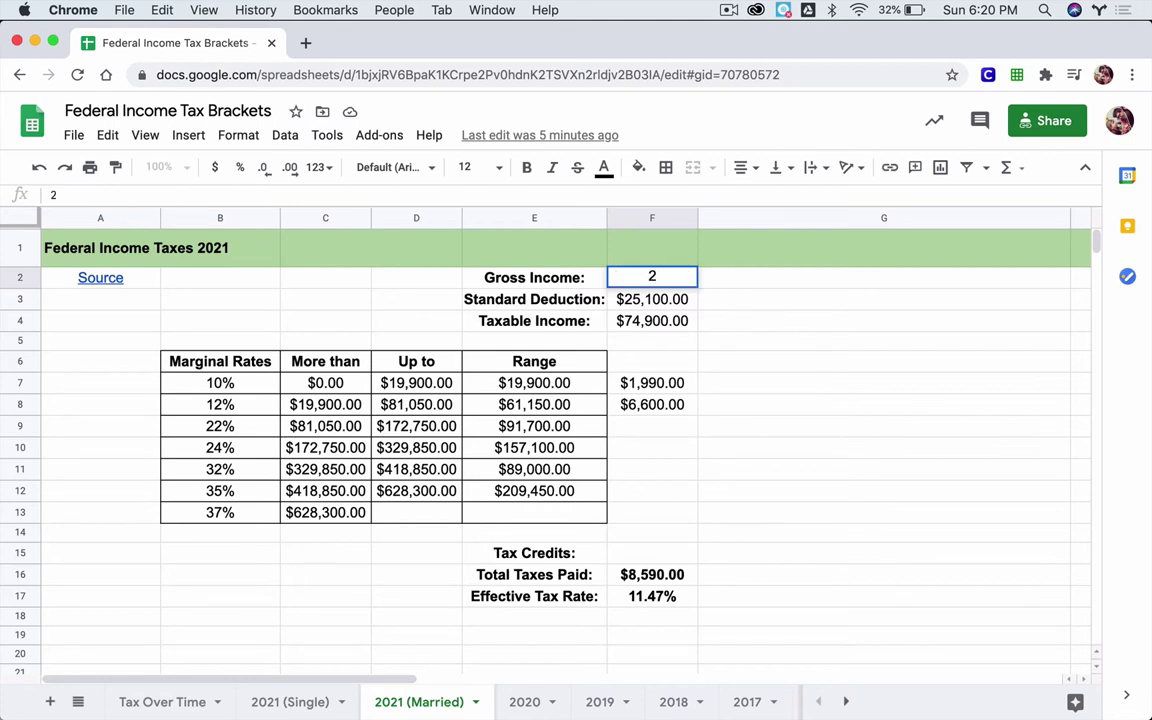
pyautogui.write('00,0000')
pyautogui.press('Return')
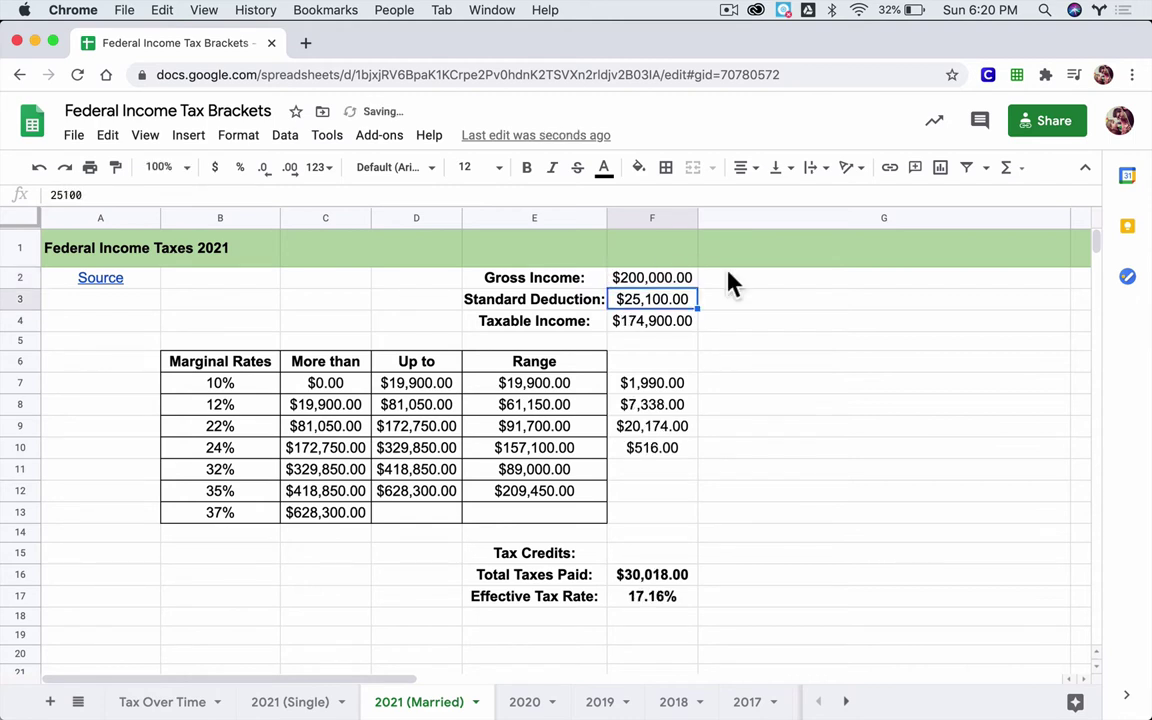
pyautogui.click(633, 582)
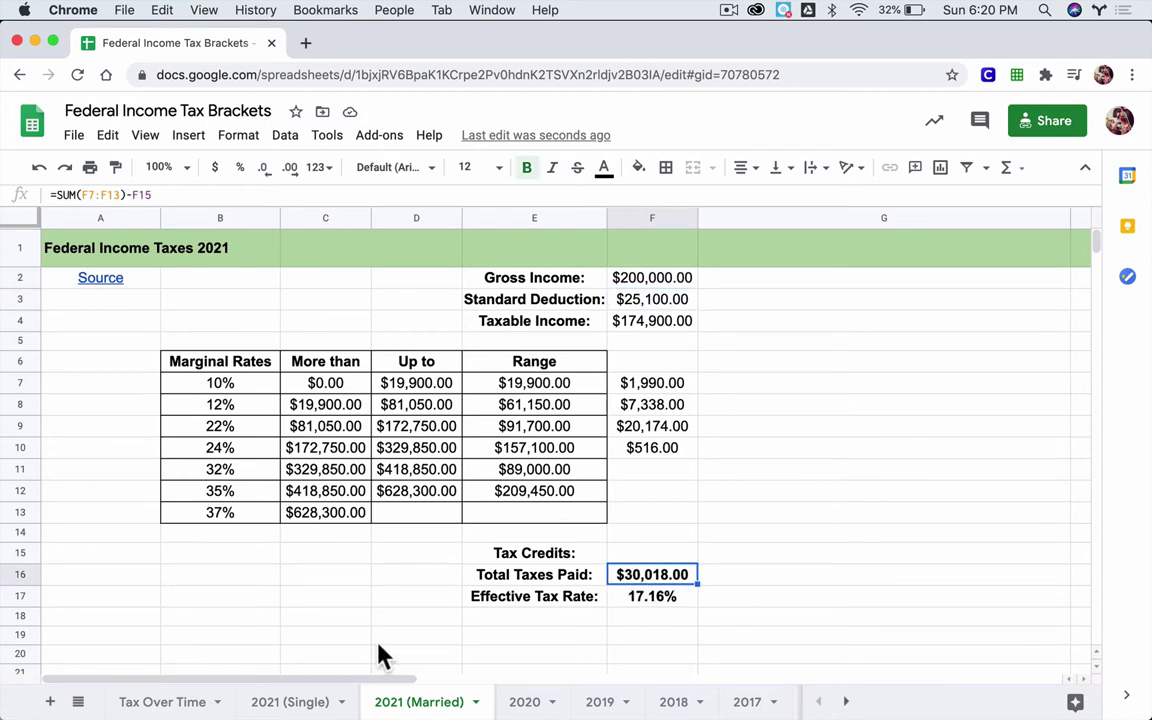
# - Compare the married gross income and taxes with the 2021 (Single) sheet's $15,009.00
pyautogui.click(290, 701)
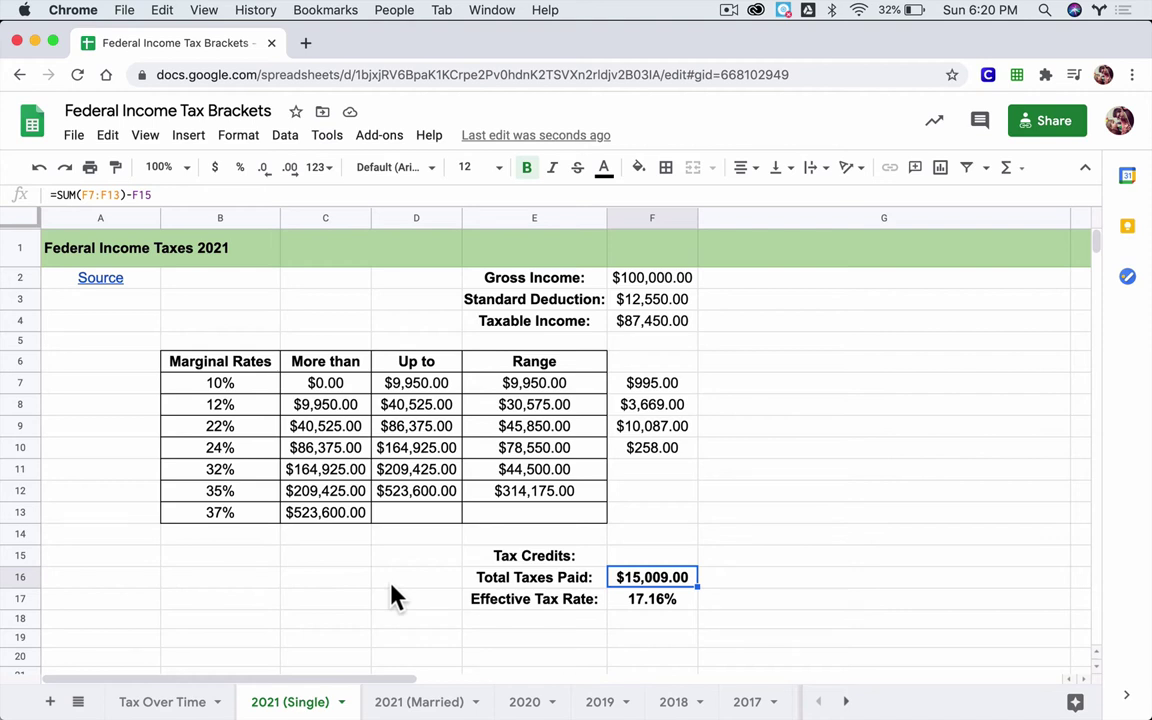
pyautogui.click(403, 701)
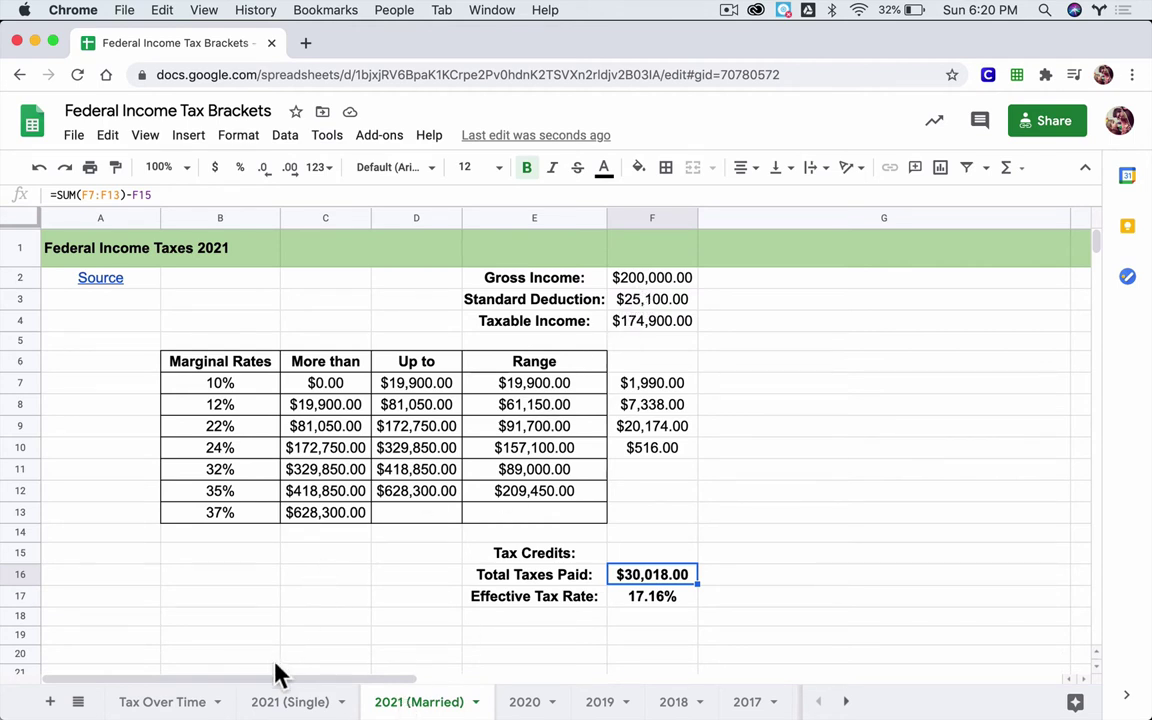
pyautogui.click(643, 284)
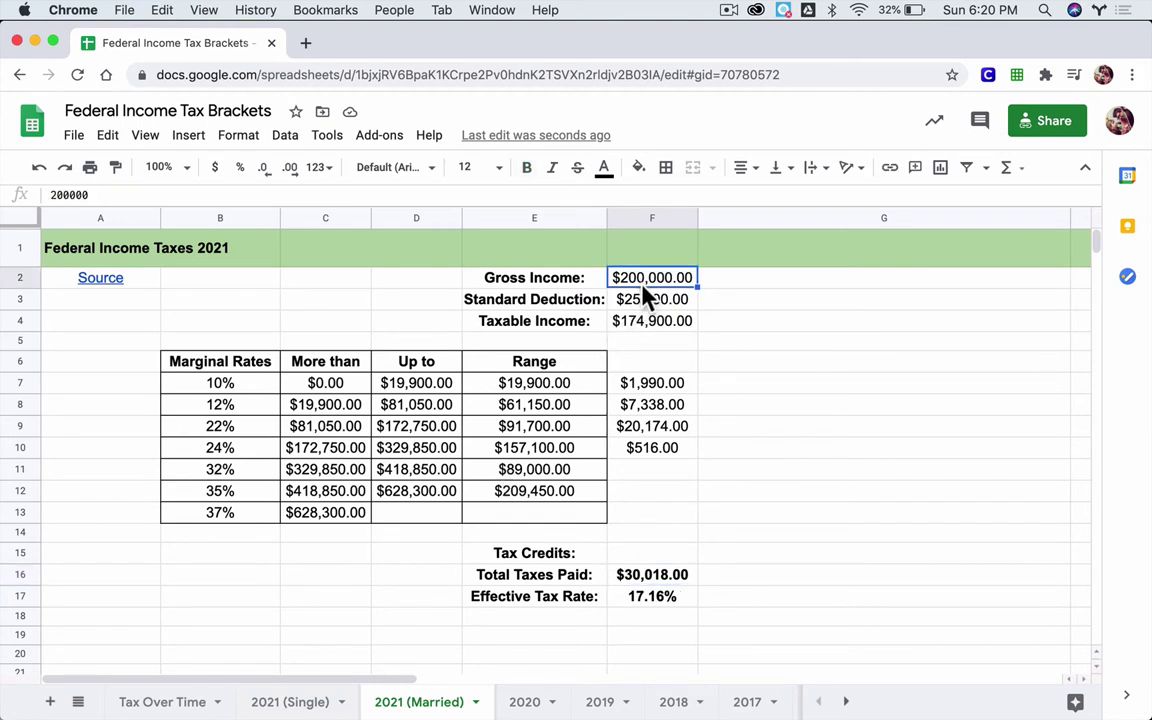
pyautogui.click(620, 580)
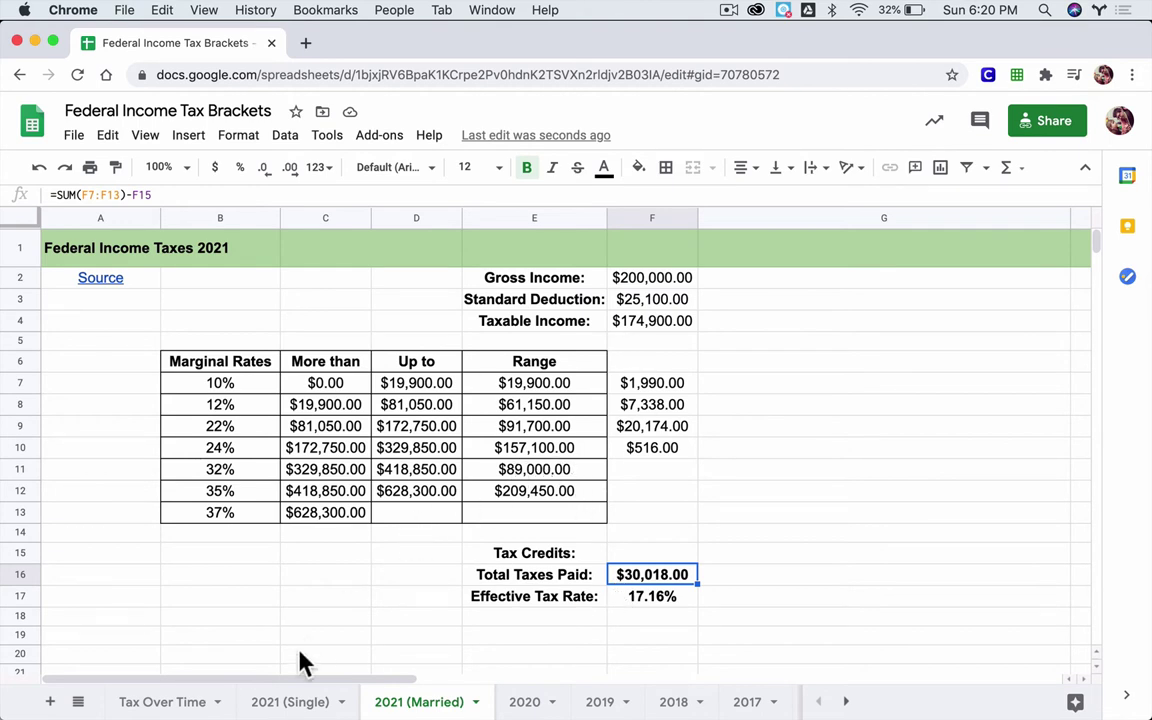
pyautogui.click(285, 701)
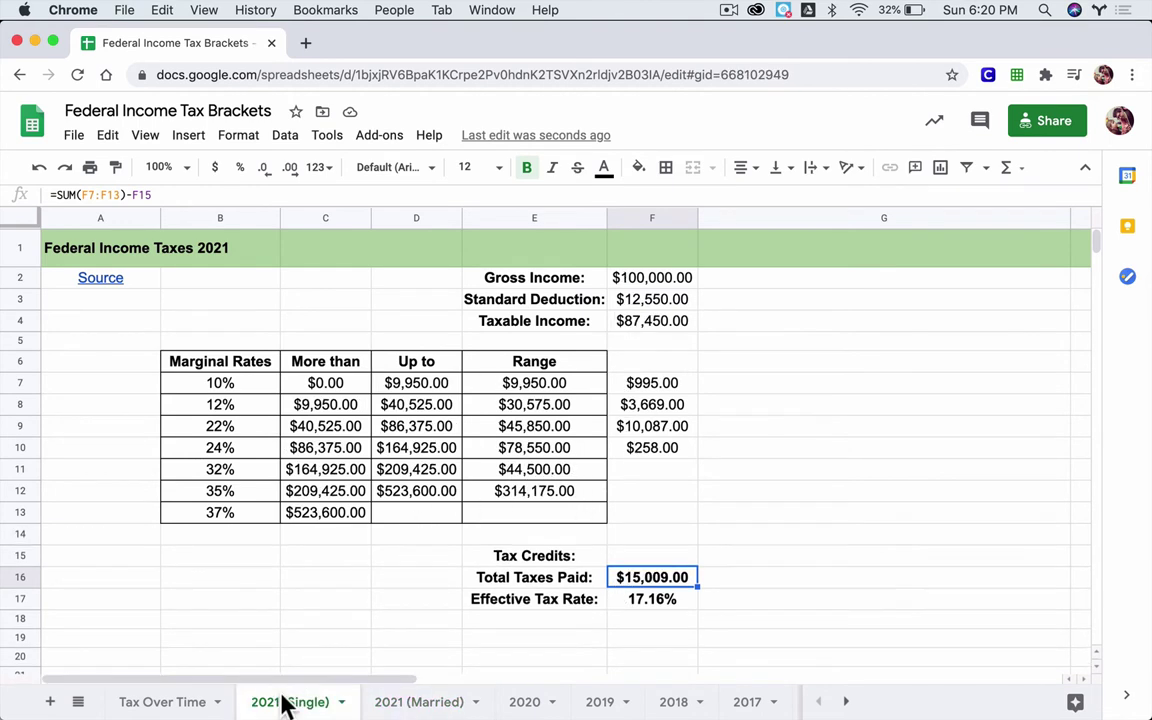
# - Enter 75000 as single gross income and confirm total taxes of $9,487.50
pyautogui.click(647, 284)
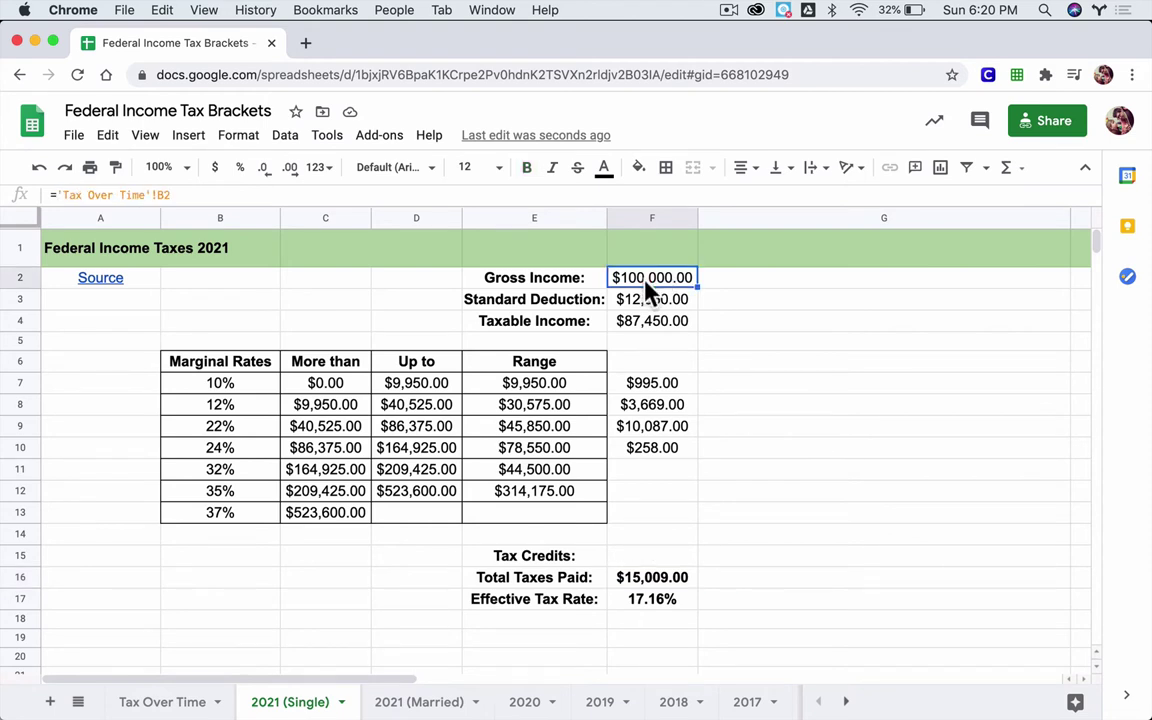
pyautogui.write('75000')
pyautogui.press('Return')
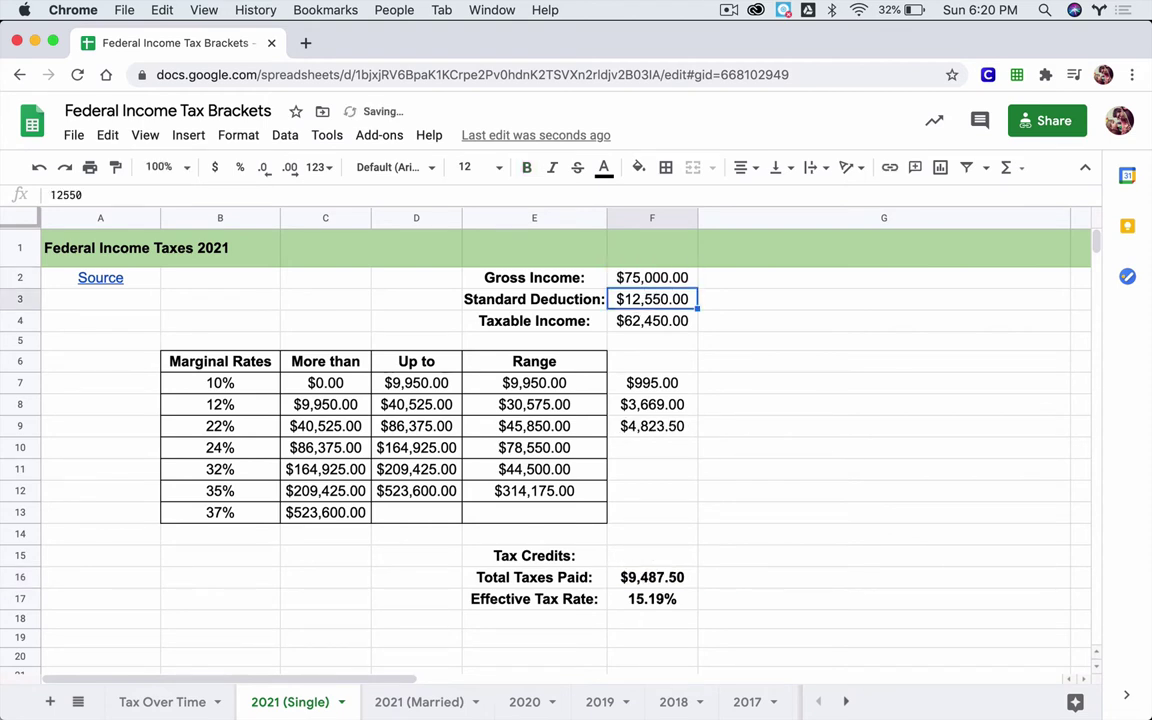
pyautogui.click(641, 578)
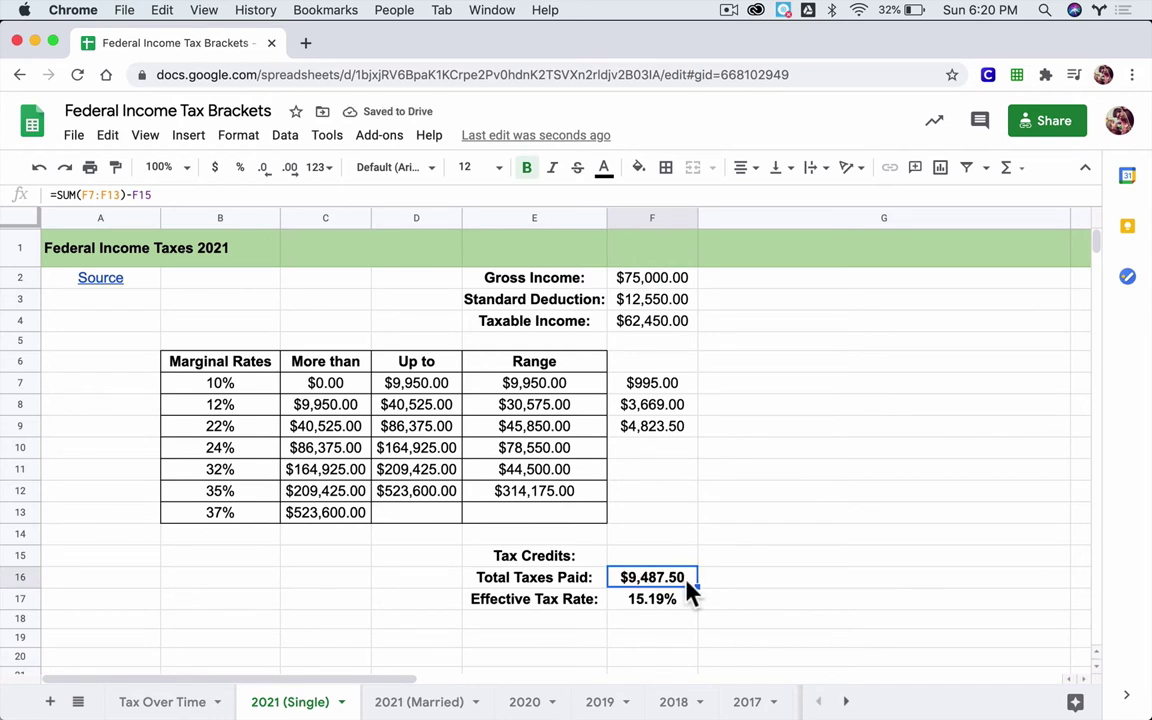
pyautogui.click(625, 278)
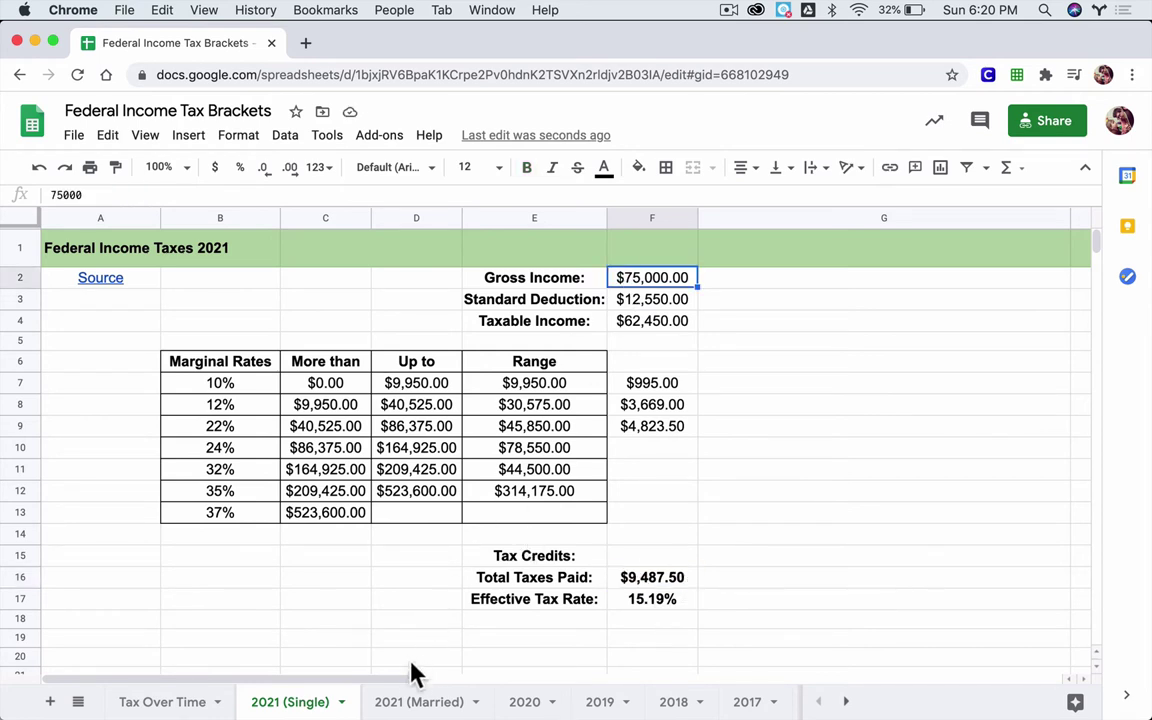
pyautogui.click(400, 703)
# - Enter 150,000 as married gross income and check the $18,975.00 total taxes
pyautogui.click(635, 282)
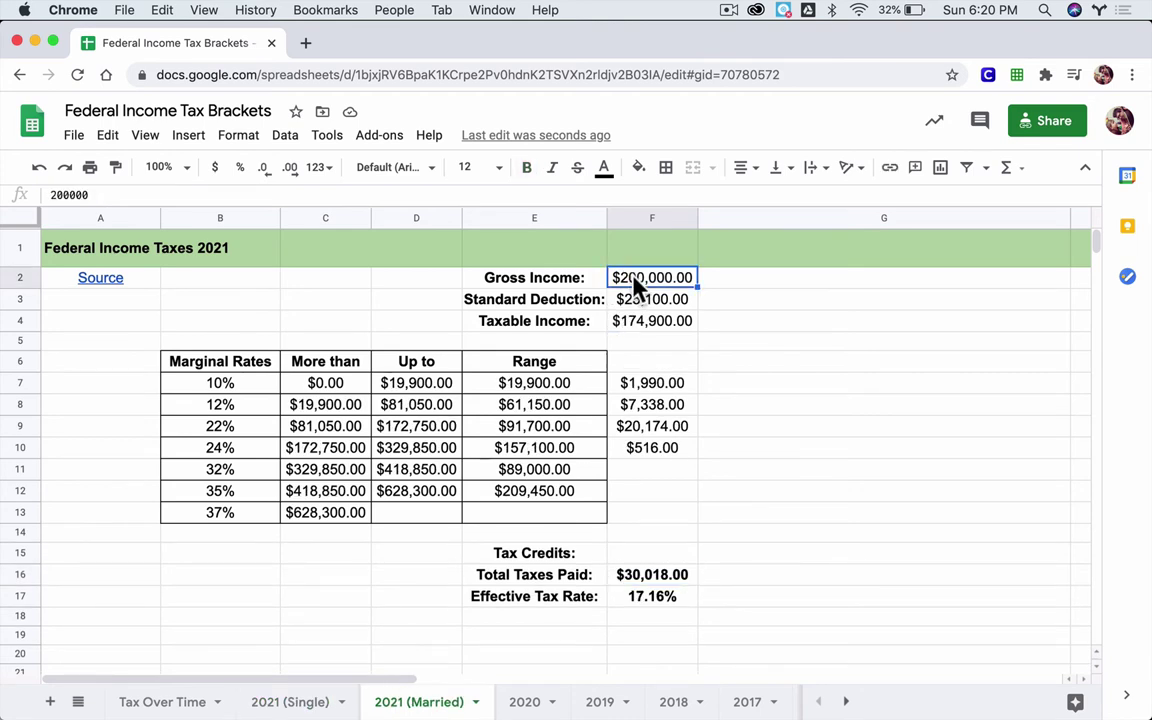
pyautogui.write('150,000')
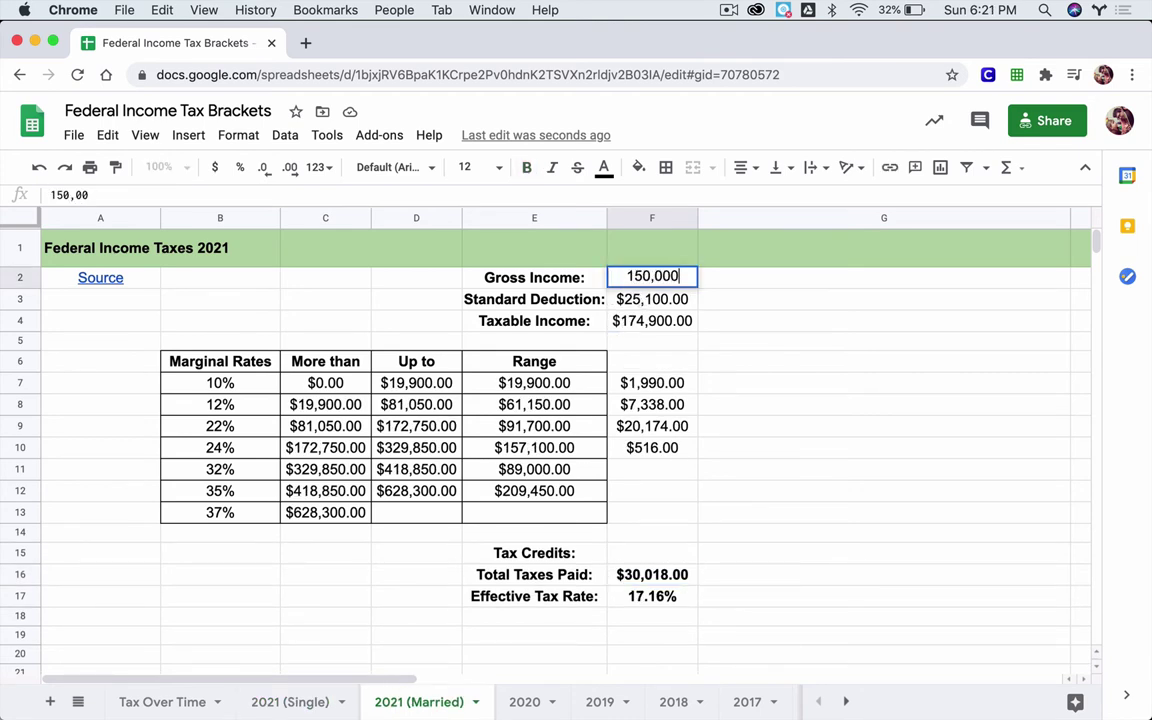
pyautogui.press('Return')
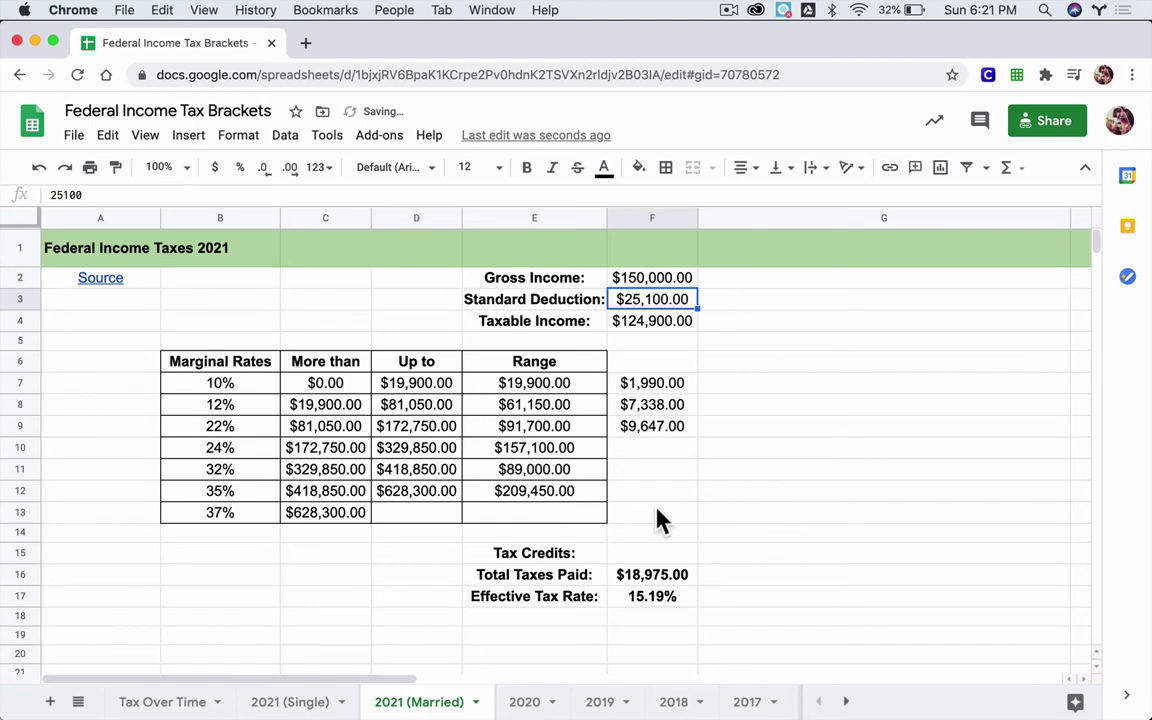
pyautogui.click(648, 578)
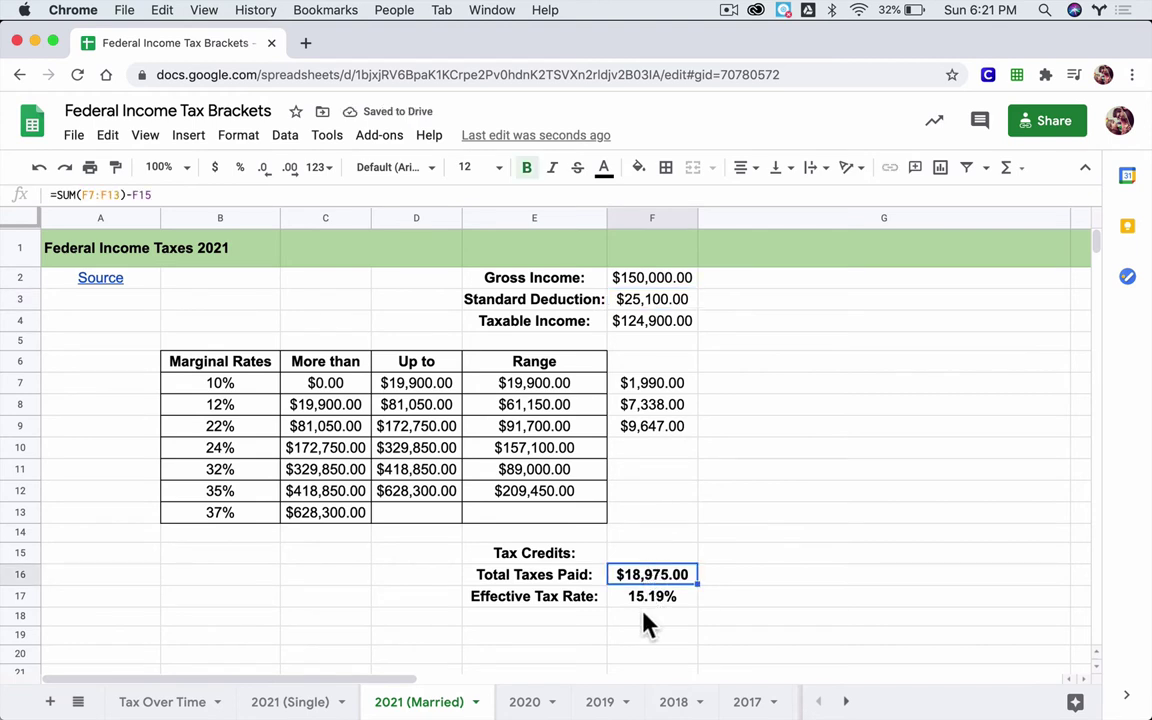
# - Add a temporary =F16/2 check formula below the totals, then undo it
pyautogui.click(645, 616)
pyautogui.write('=F17')
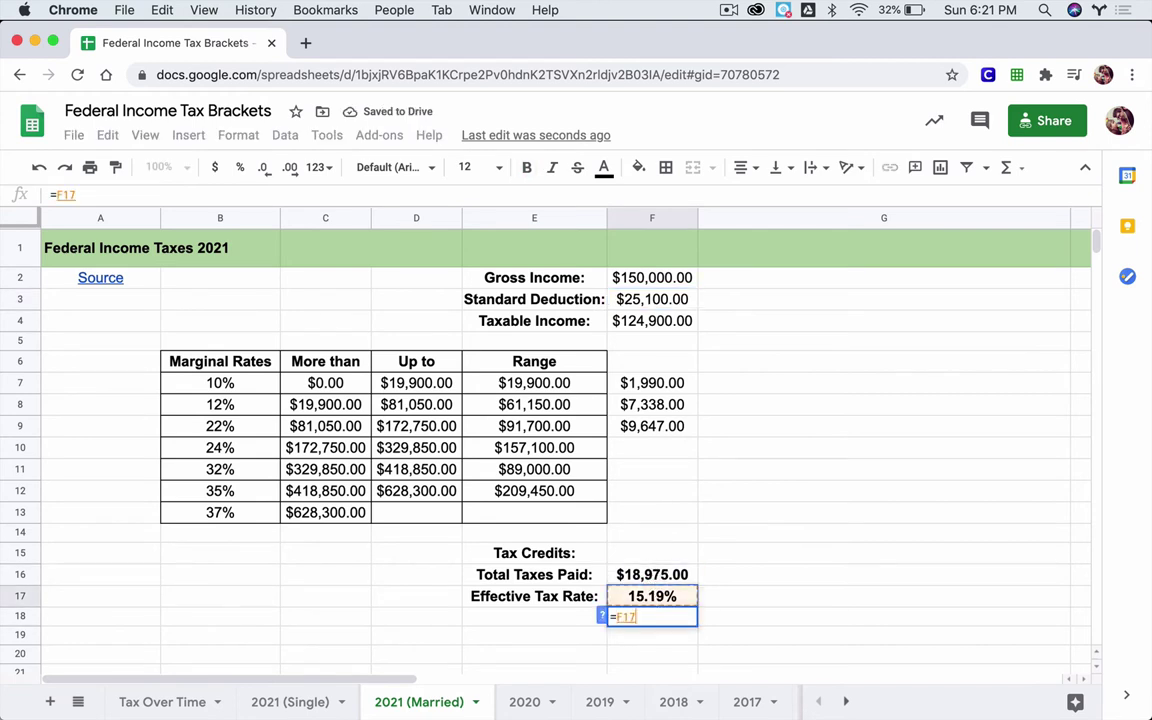
pyautogui.press('BackSpace')
pyautogui.write('6/2')
pyautogui.press('Return')
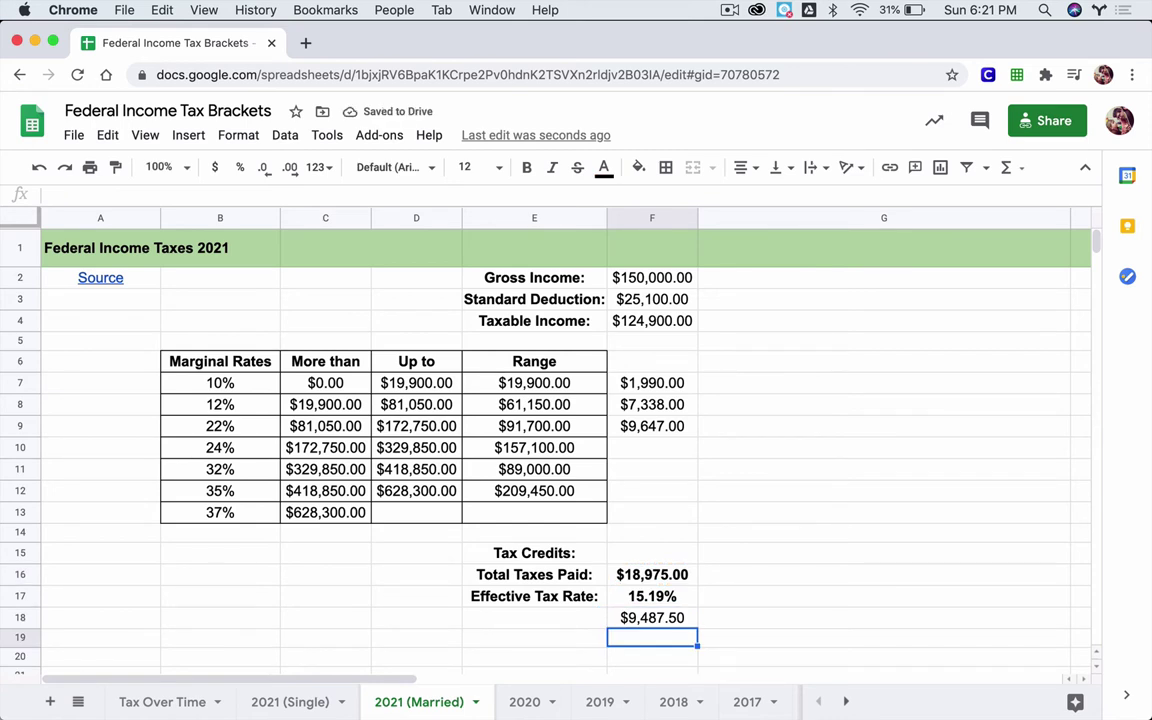
pyautogui.press('super+z')
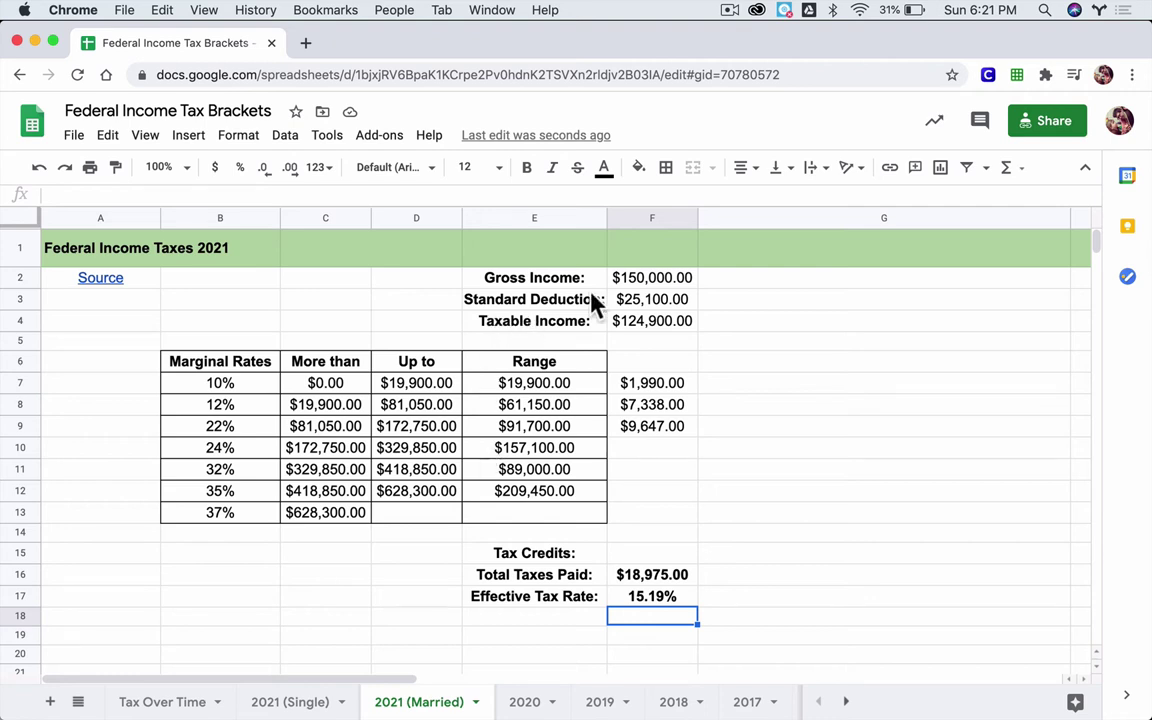
pyautogui.click(305, 701)
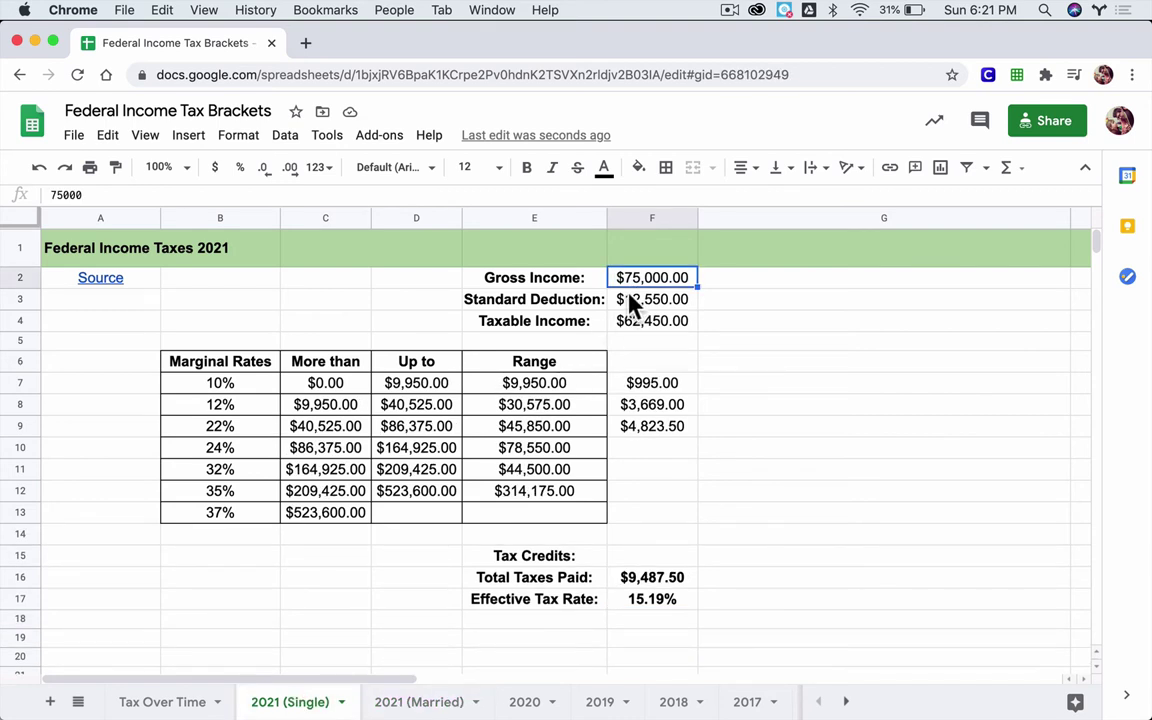
pyautogui.write('150,000')
pyautogui.press('Return')
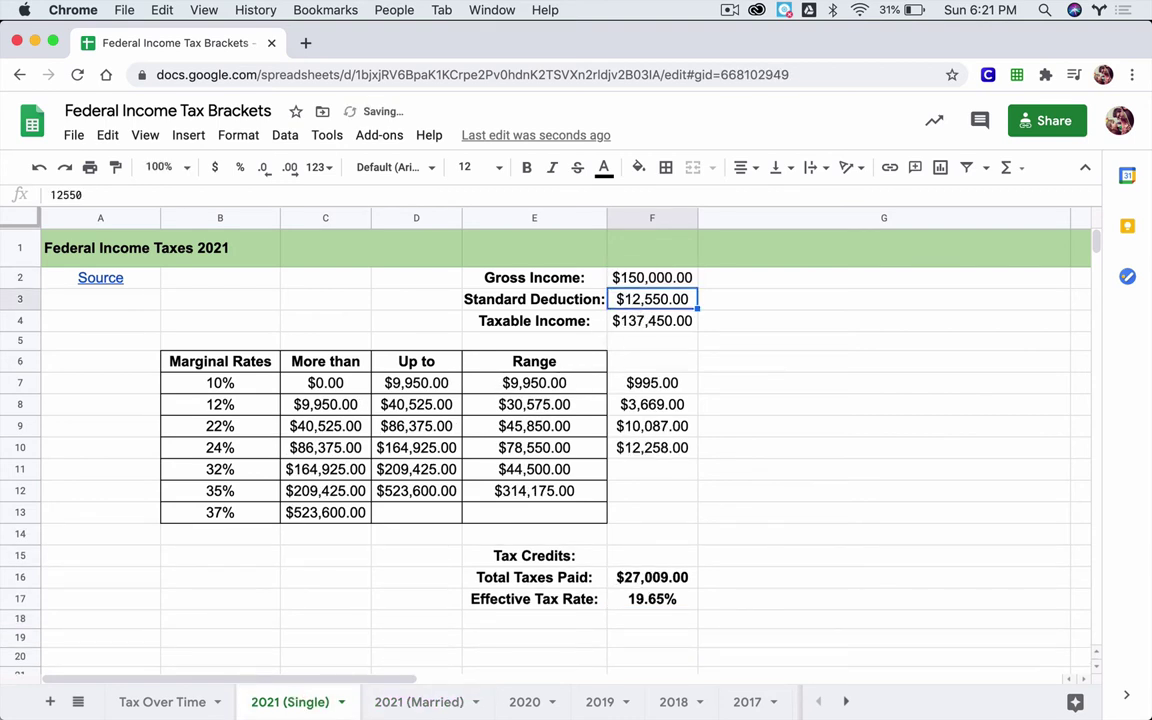
pyautogui.click(648, 576)
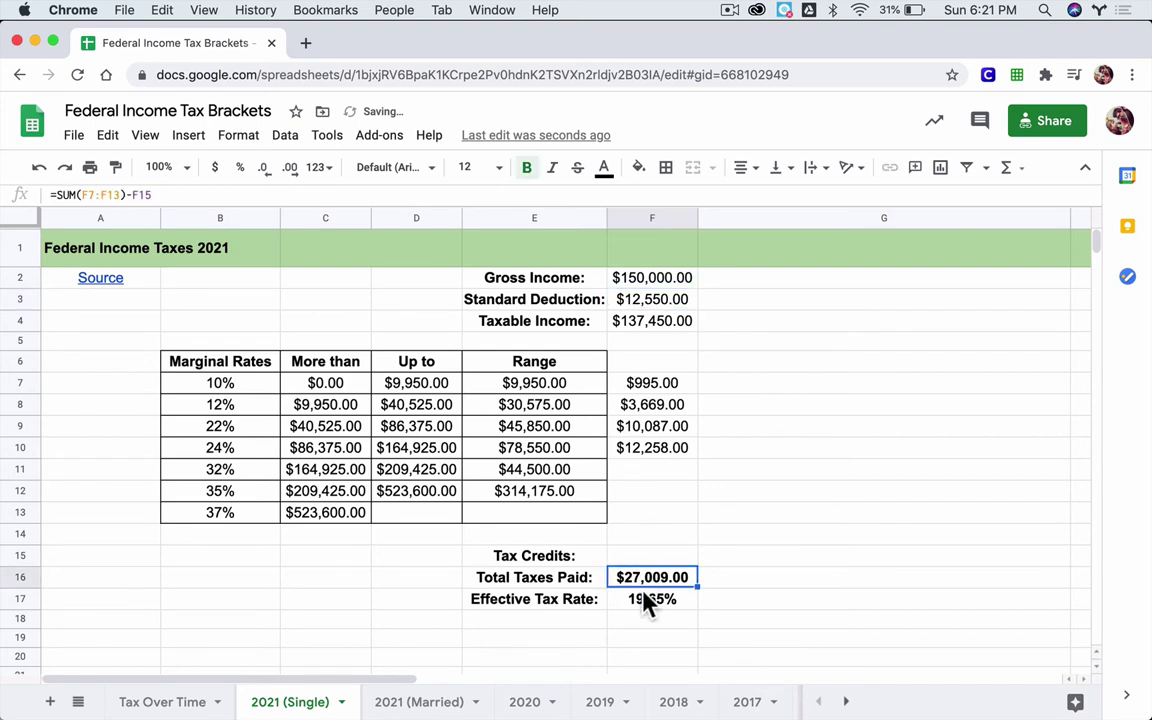
pyautogui.click(405, 701)
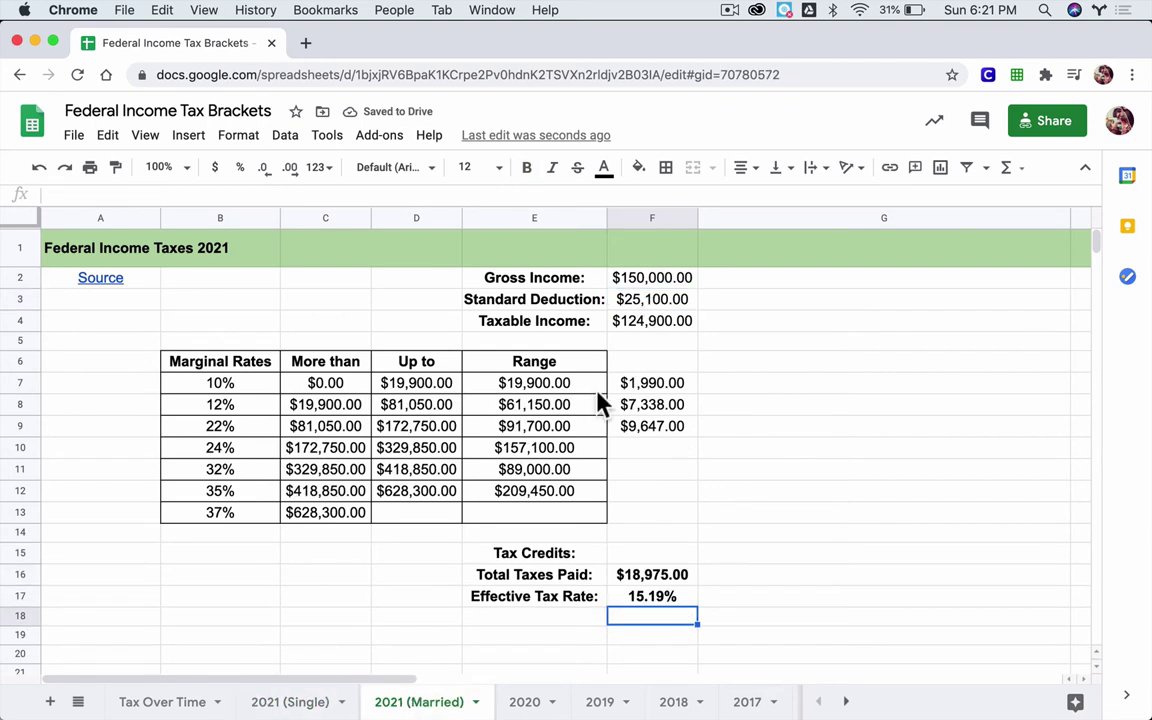
pyautogui.click(650, 282)
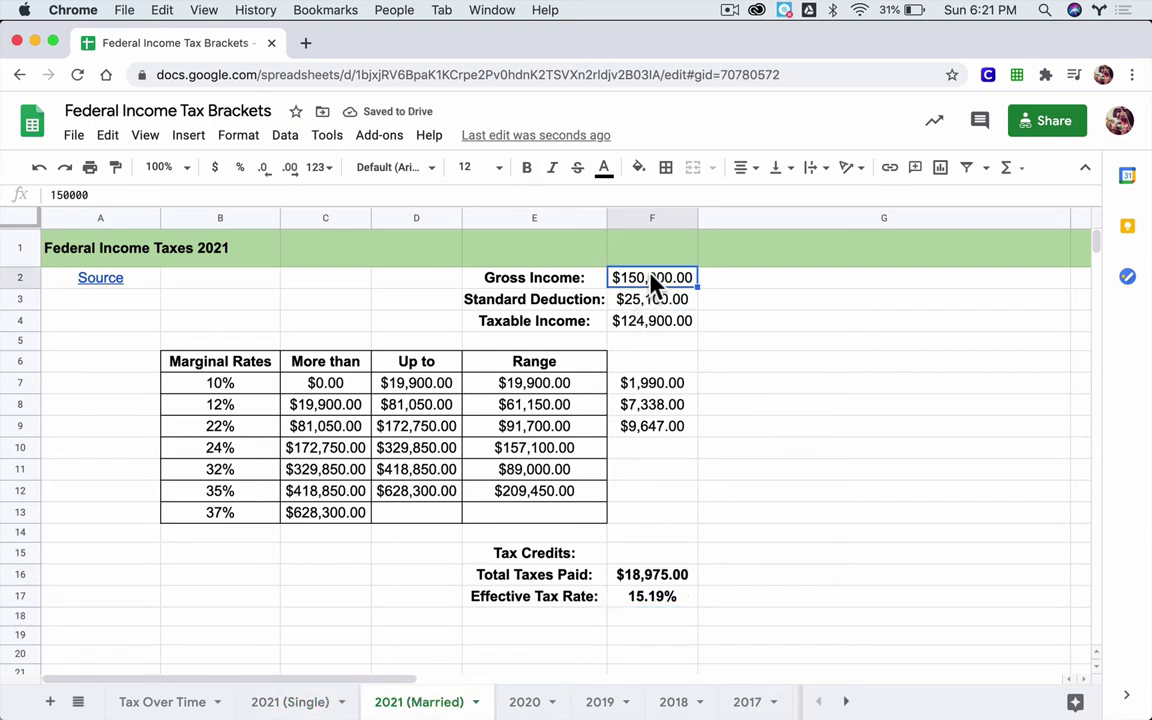
pyautogui.click(630, 580)
pyautogui.click(311, 702)
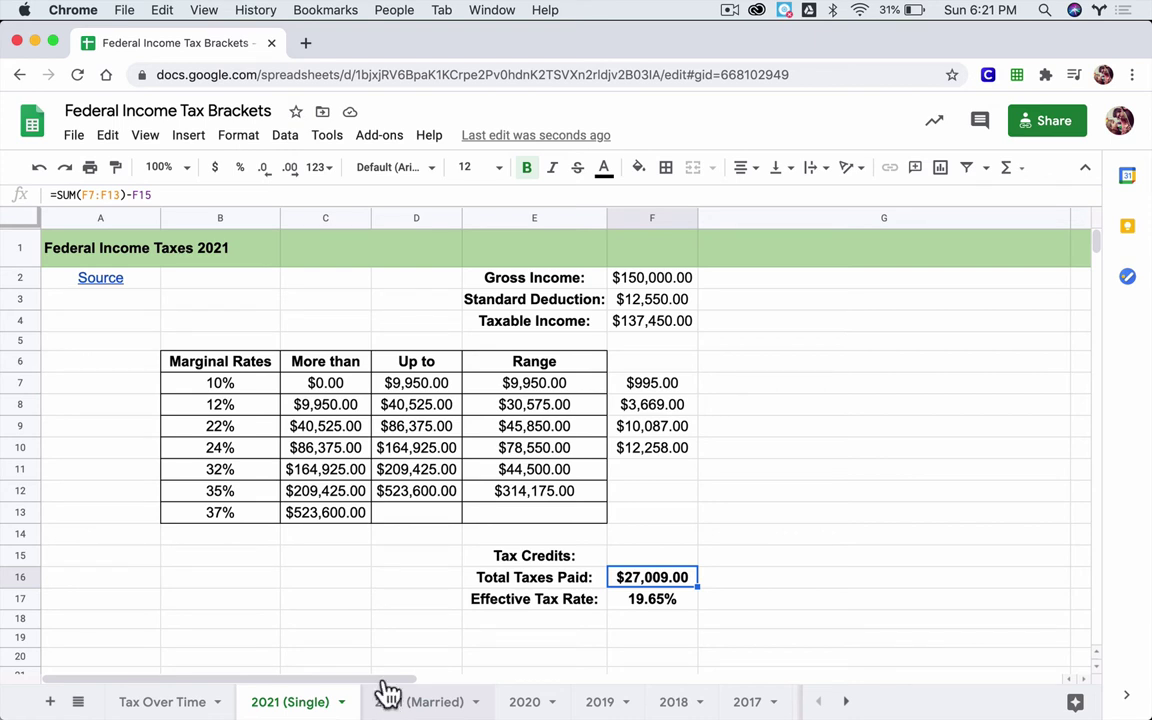
pyautogui.click(636, 310)
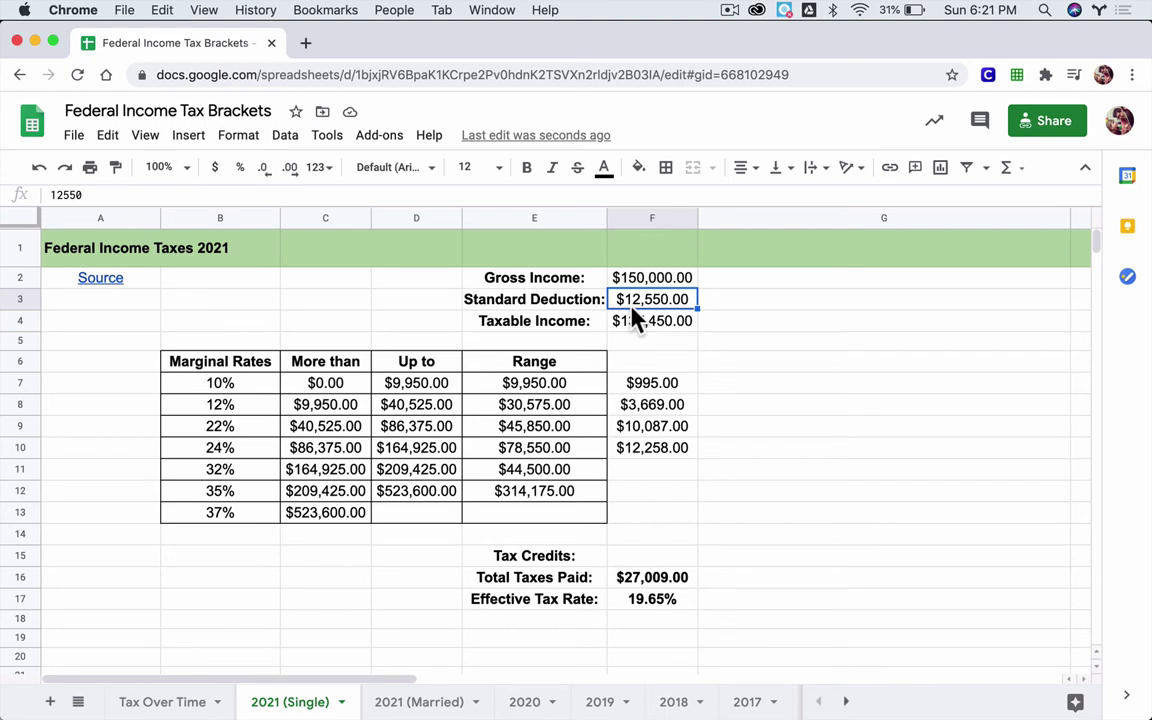
# - Relabel cell E3 from Standard Deduction: to 'Itemized Deductions:'
pyautogui.press('Left')
pyautogui.write('Deducati')
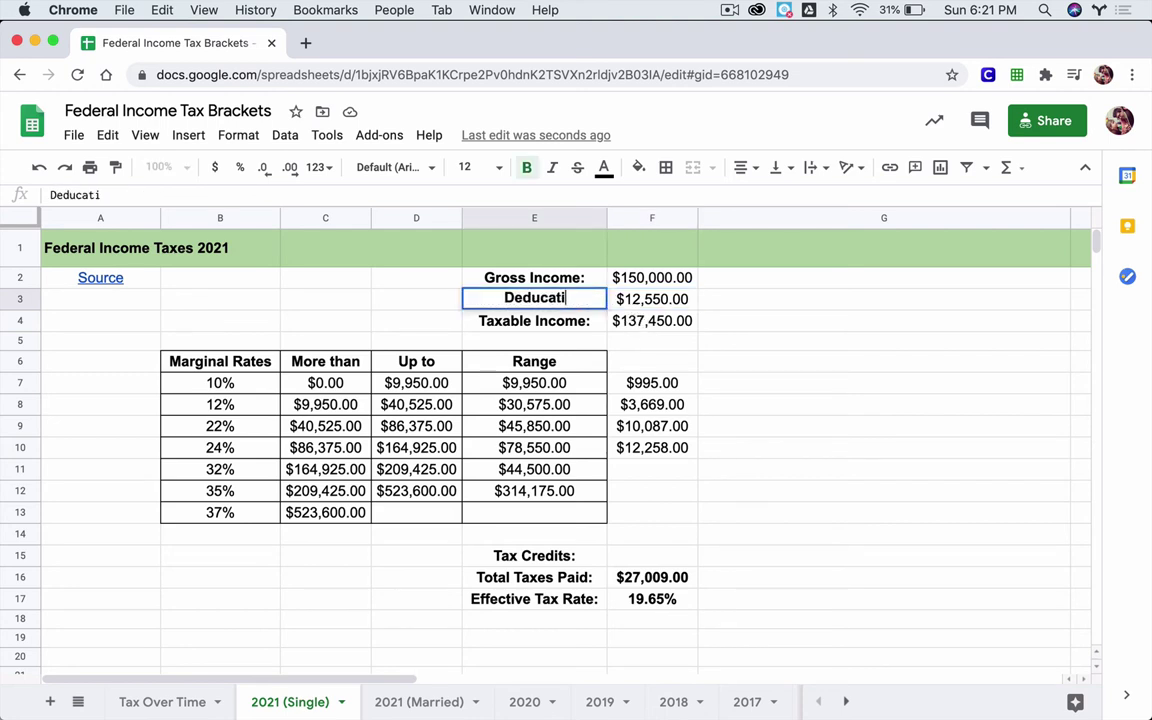
pyautogui.press('BackSpace')
pyautogui.write('tion')
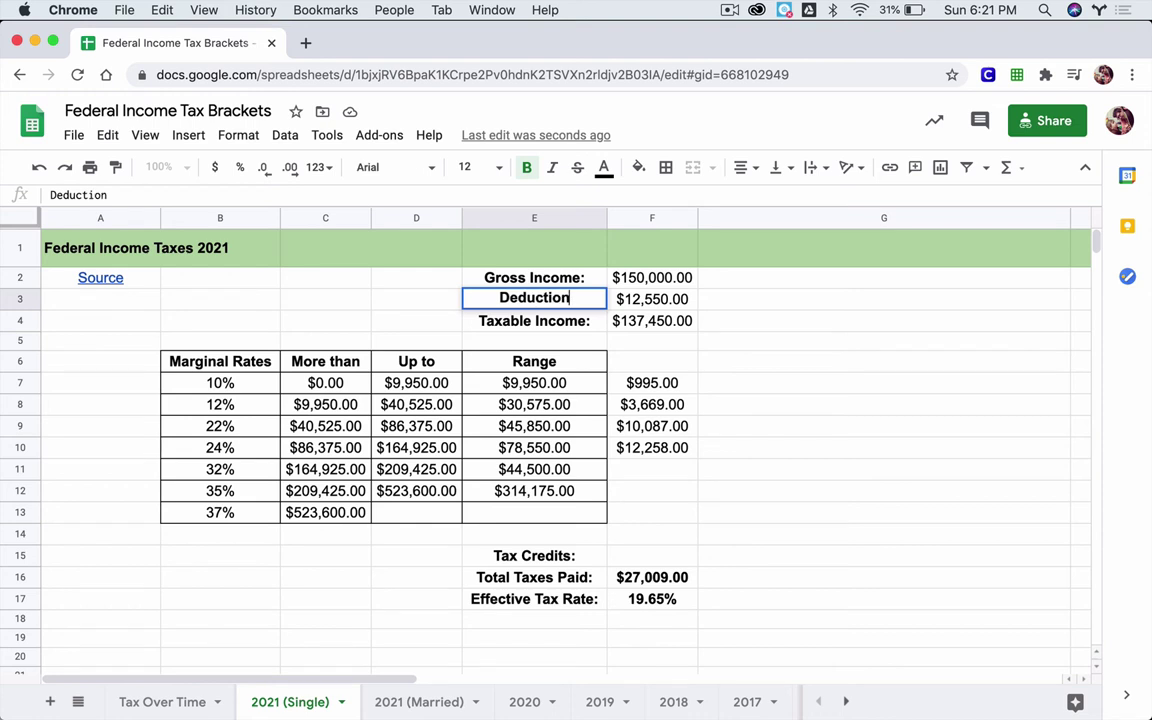
pyautogui.write('s:')
pyautogui.press('Left')
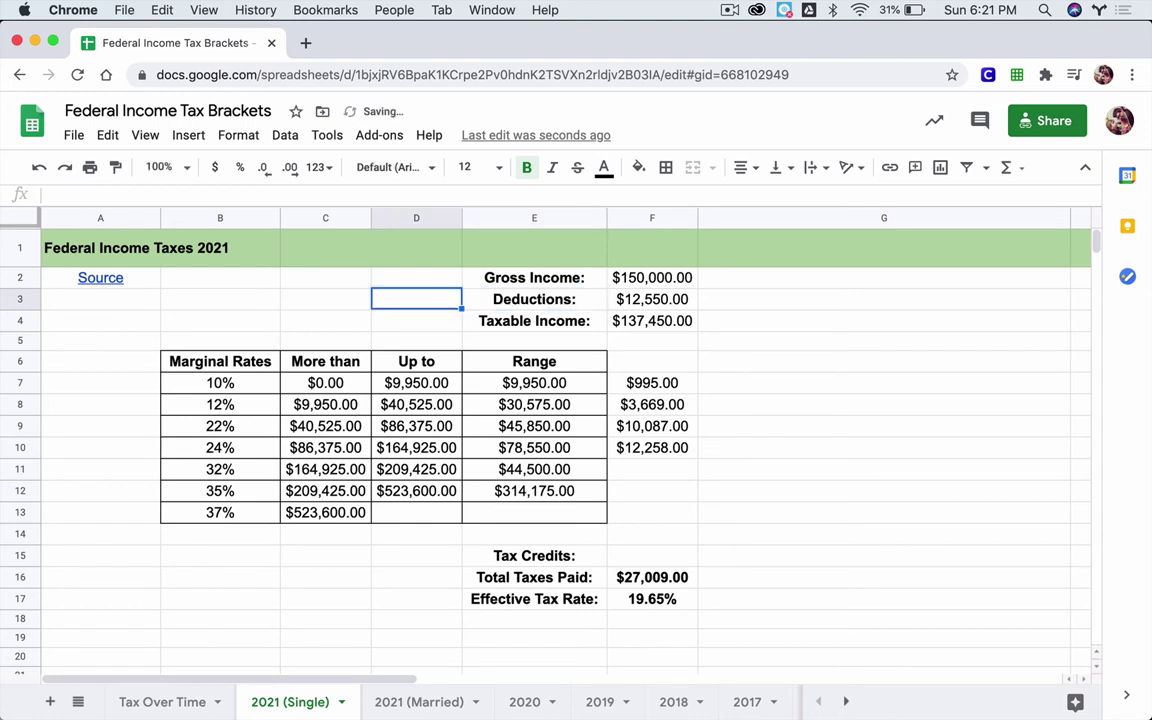
pyautogui.press('Left')
pyautogui.press('Left')
pyautogui.press('Right')
pyautogui.press('Right')
pyautogui.press('Right')
pyautogui.write('Itemi')
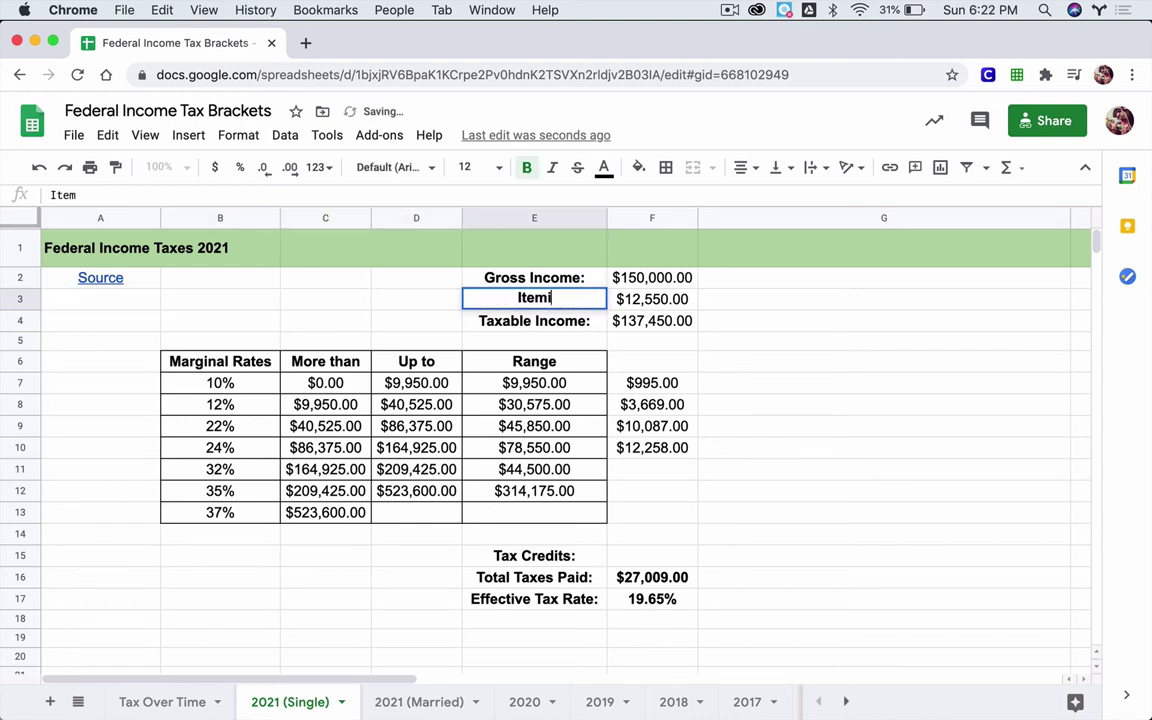
pyautogui.write('zed Deducat')
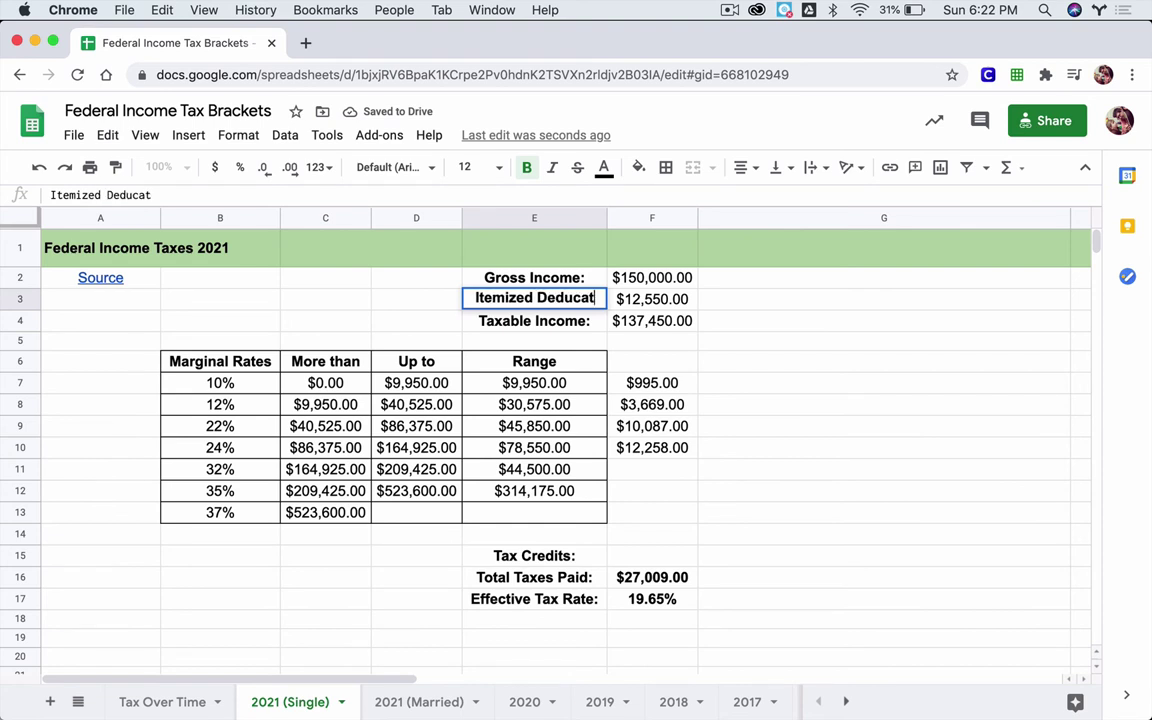
pyautogui.press('BackSpace')
pyautogui.press('BackSpace')
pyautogui.write('tions:')
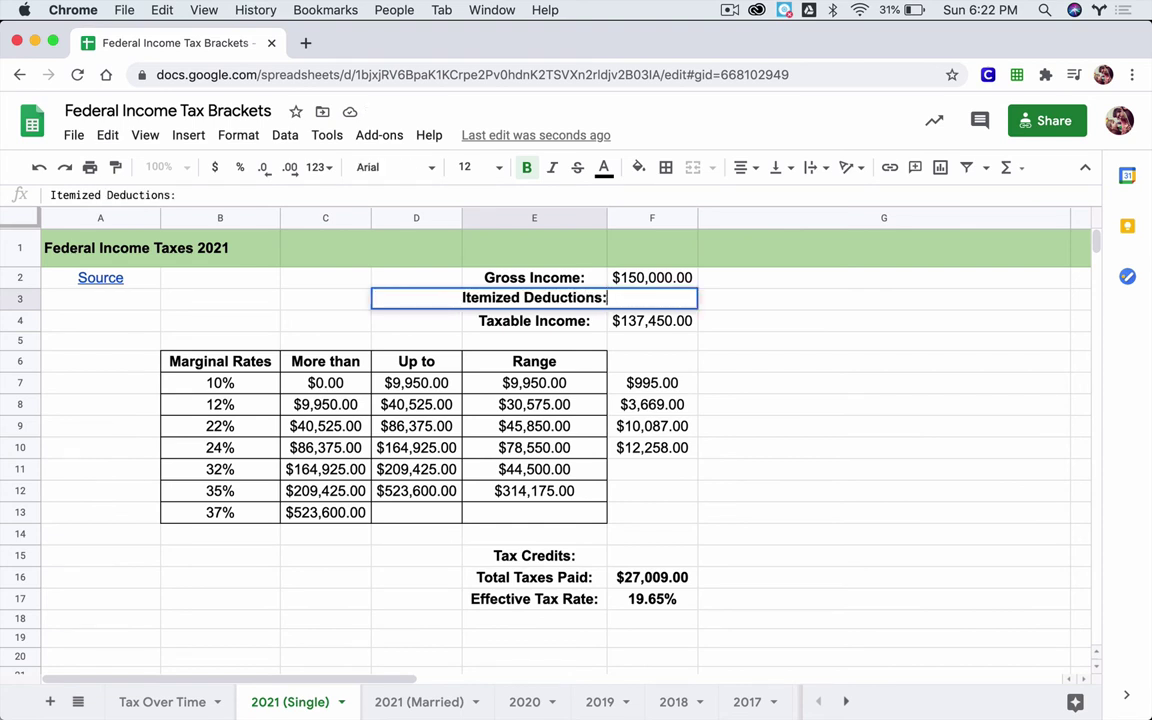
pyautogui.press('Return')
# - Widen column E so the longer label fits
pyautogui.click(600, 307)
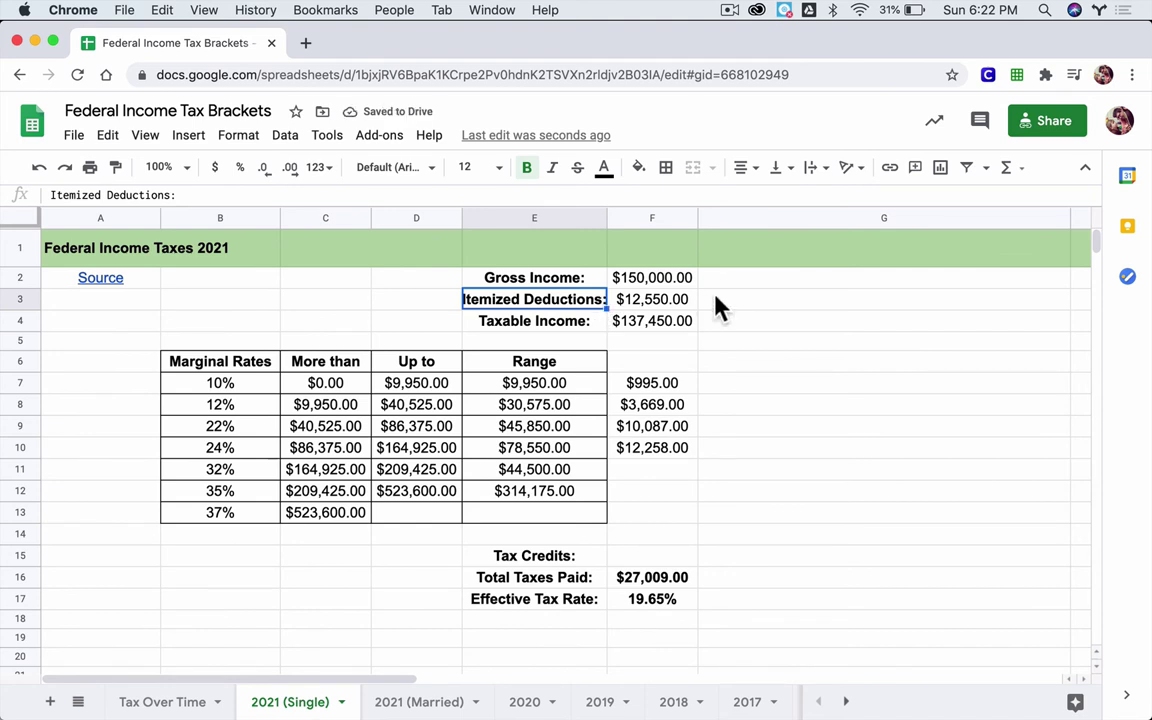
pyautogui.click(673, 304)
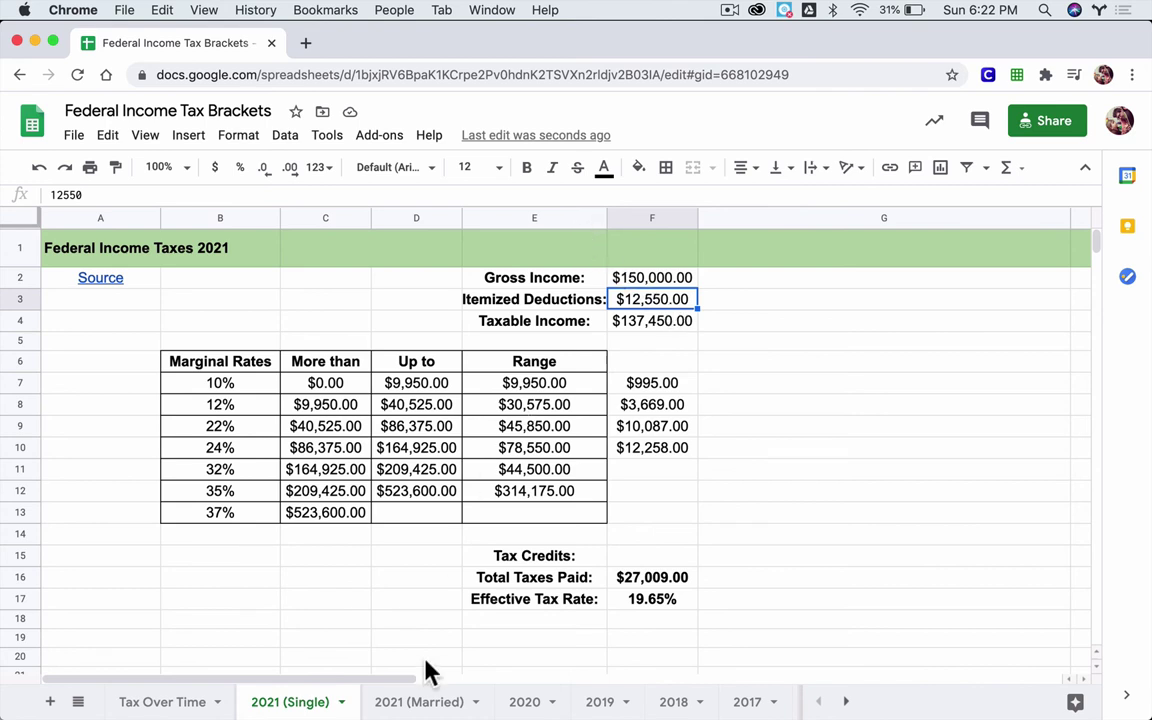
pyautogui.click(548, 219)
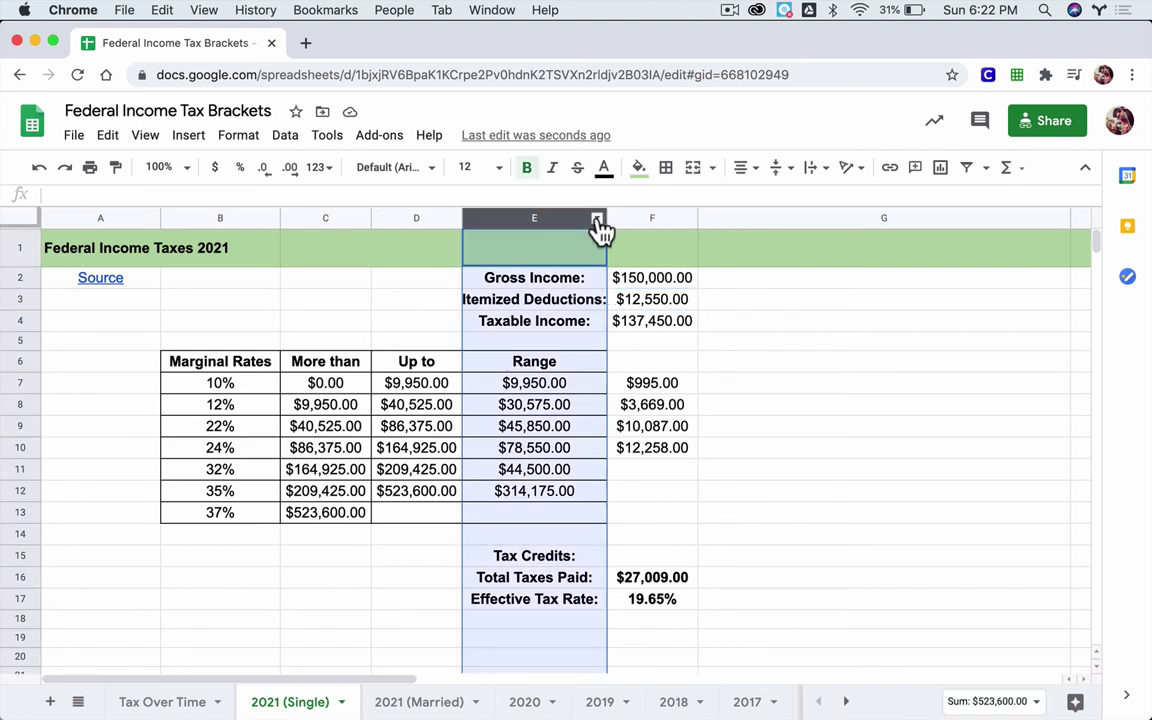
pyautogui.moveTo(607, 219); pyautogui.dragTo(621, 217)
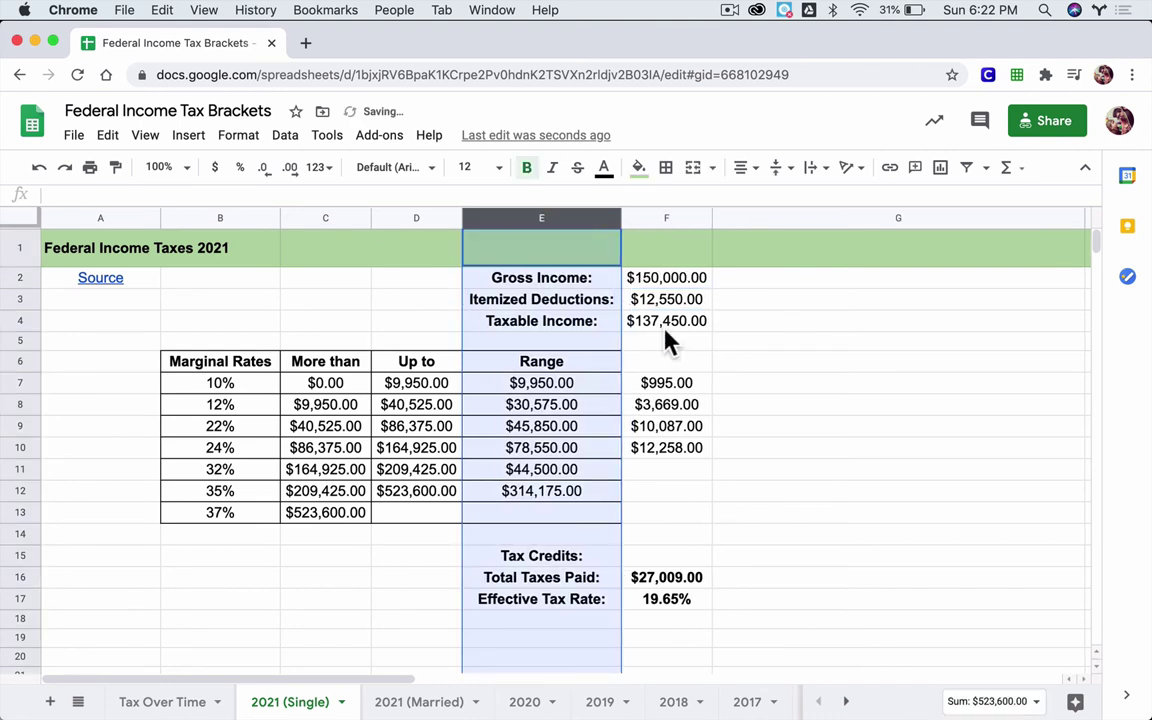
pyautogui.click(660, 316)
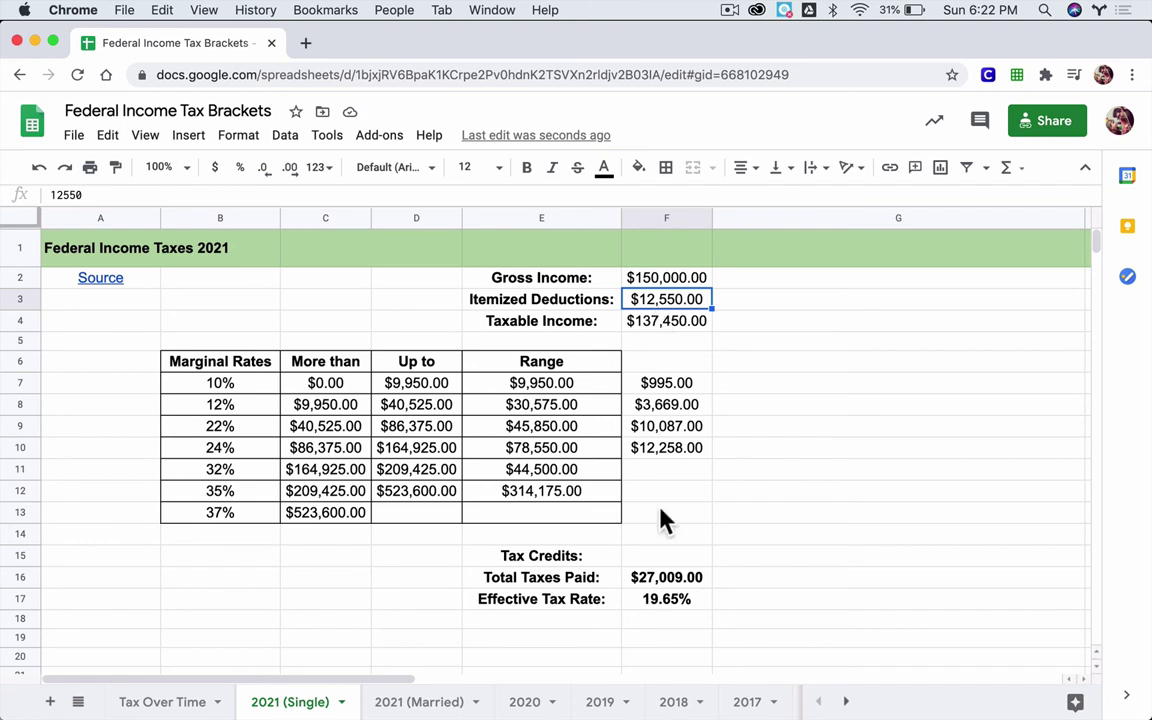
# - Enter 60,000 as itemized deductions and check the $15,621.00 taxes and 17.36% rate
pyautogui.write('6')
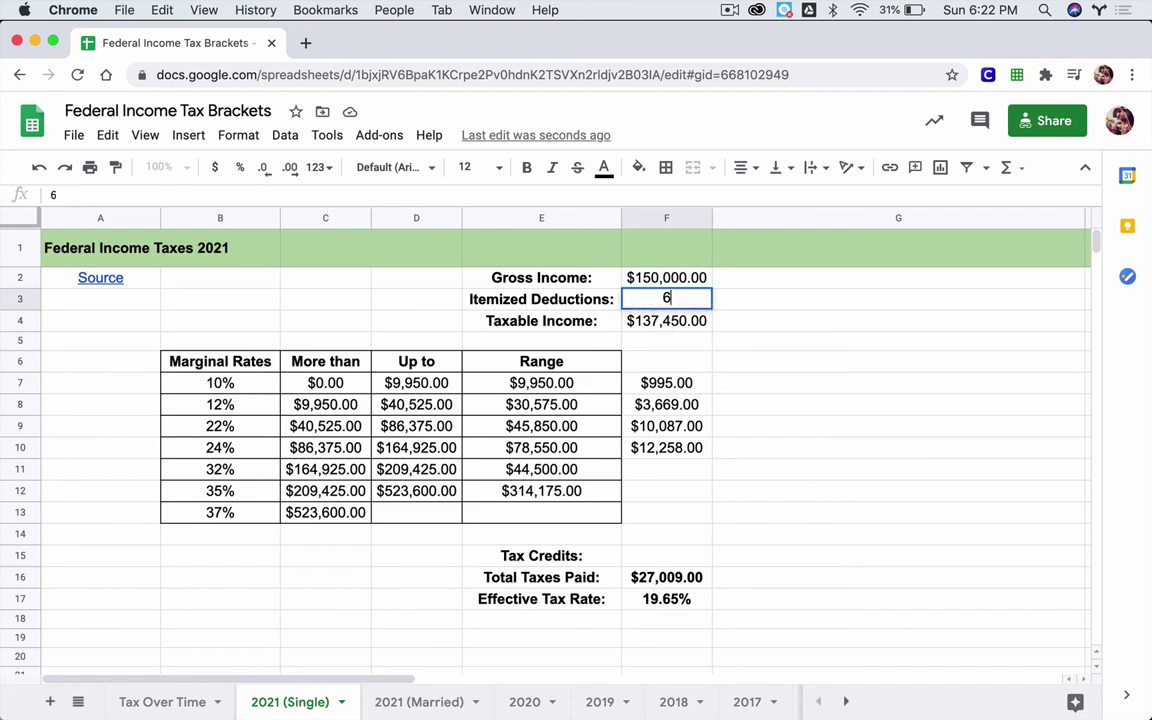
pyautogui.write('0,000')
pyautogui.press('Return')
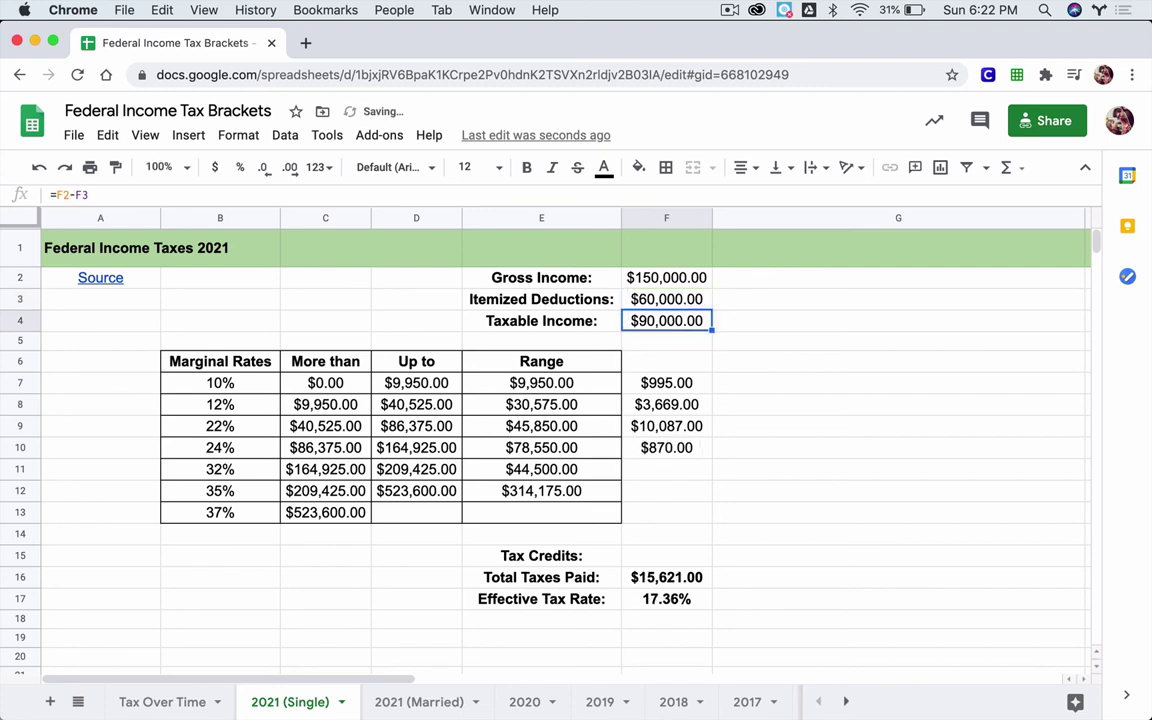
pyautogui.click(667, 585)
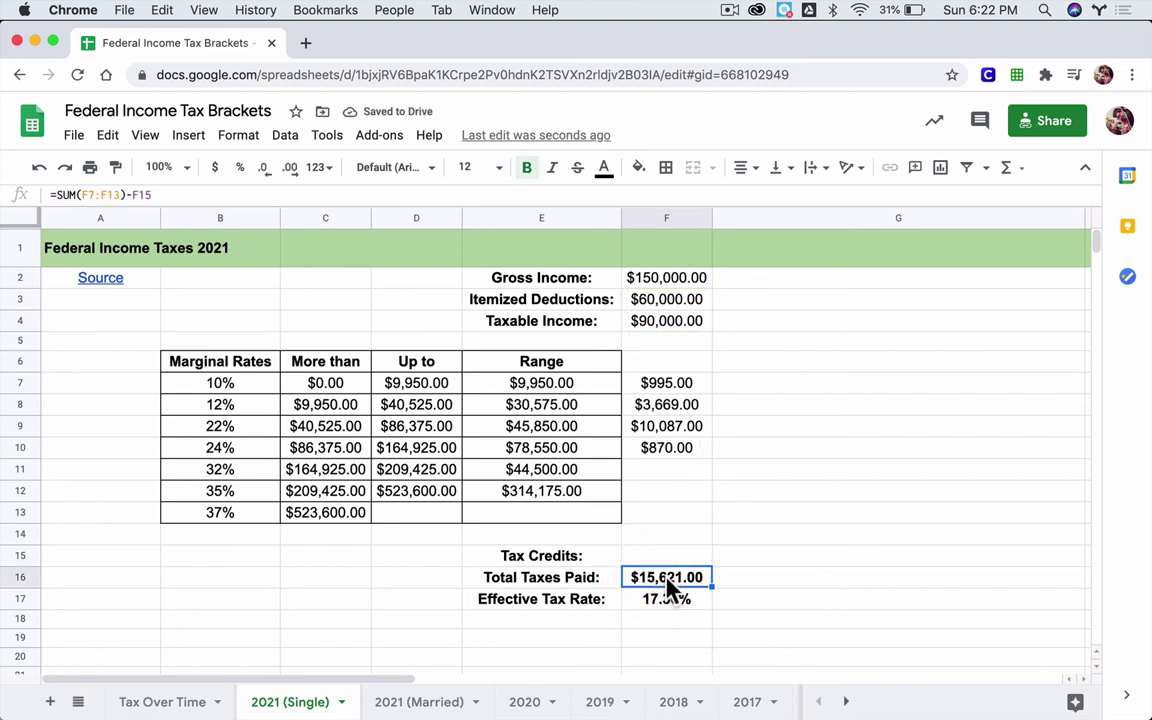
pyautogui.click(656, 599)
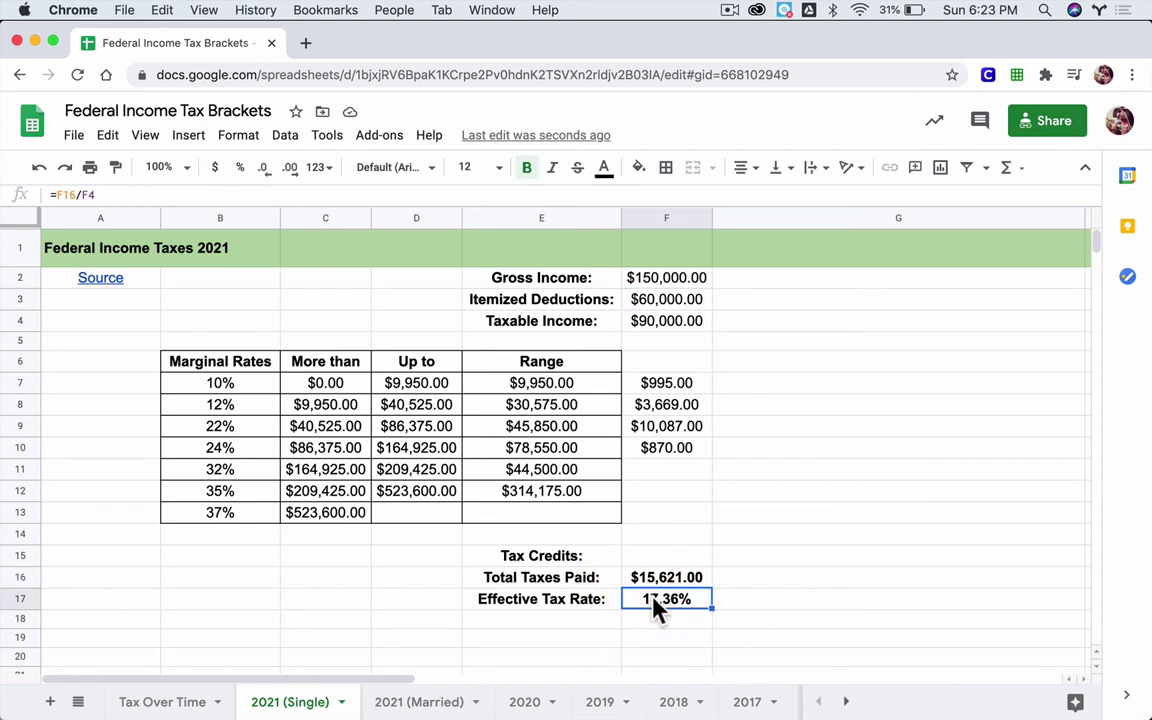
# - Try a 12550 deduction, then undo back to 60,000
pyautogui.click(660, 301)
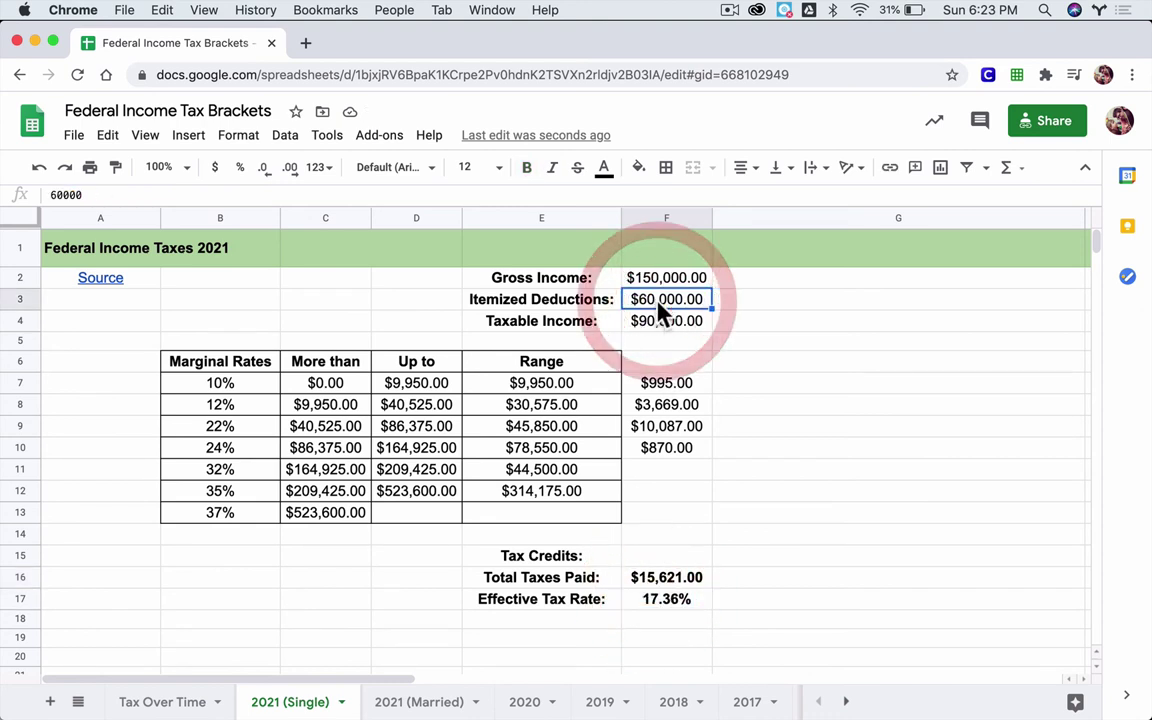
pyautogui.write('12550')
pyautogui.press('Return')
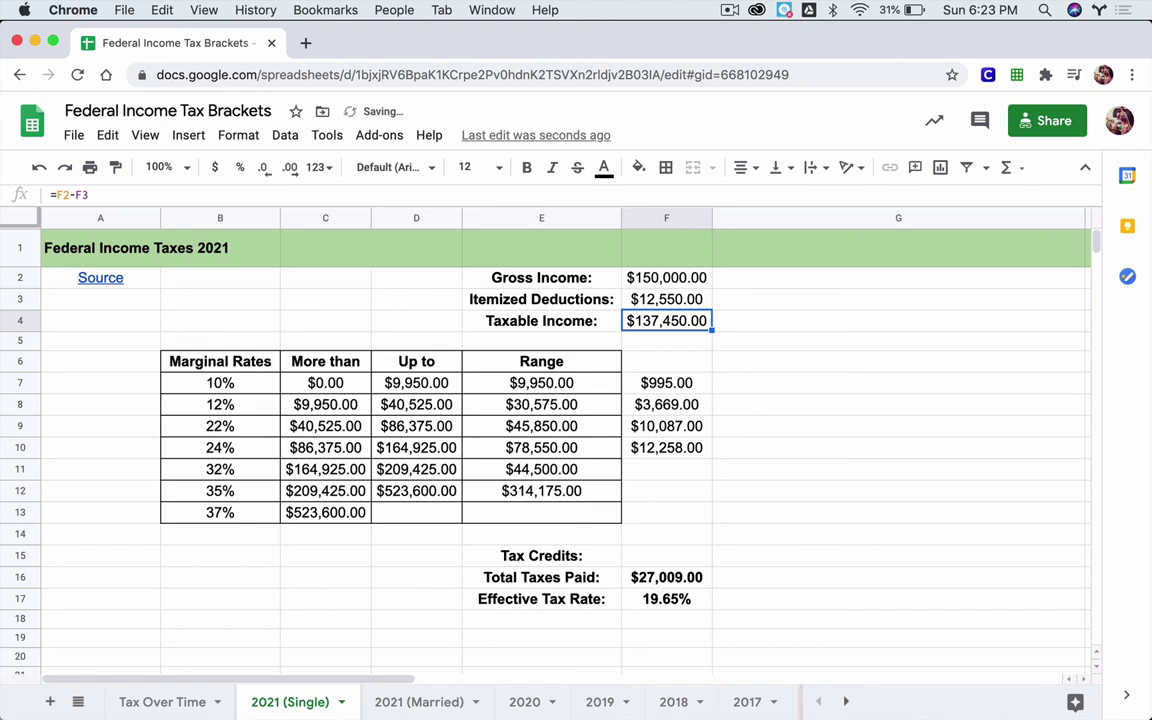
pyautogui.click(697, 300)
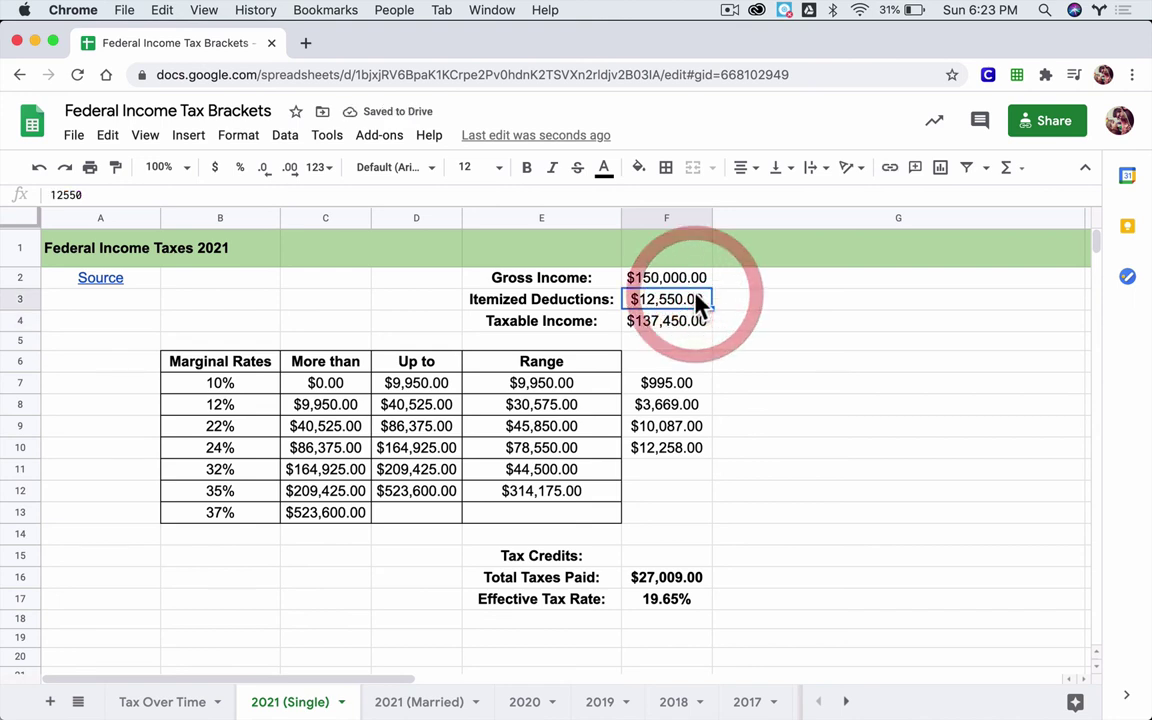
pyautogui.press('super+z')
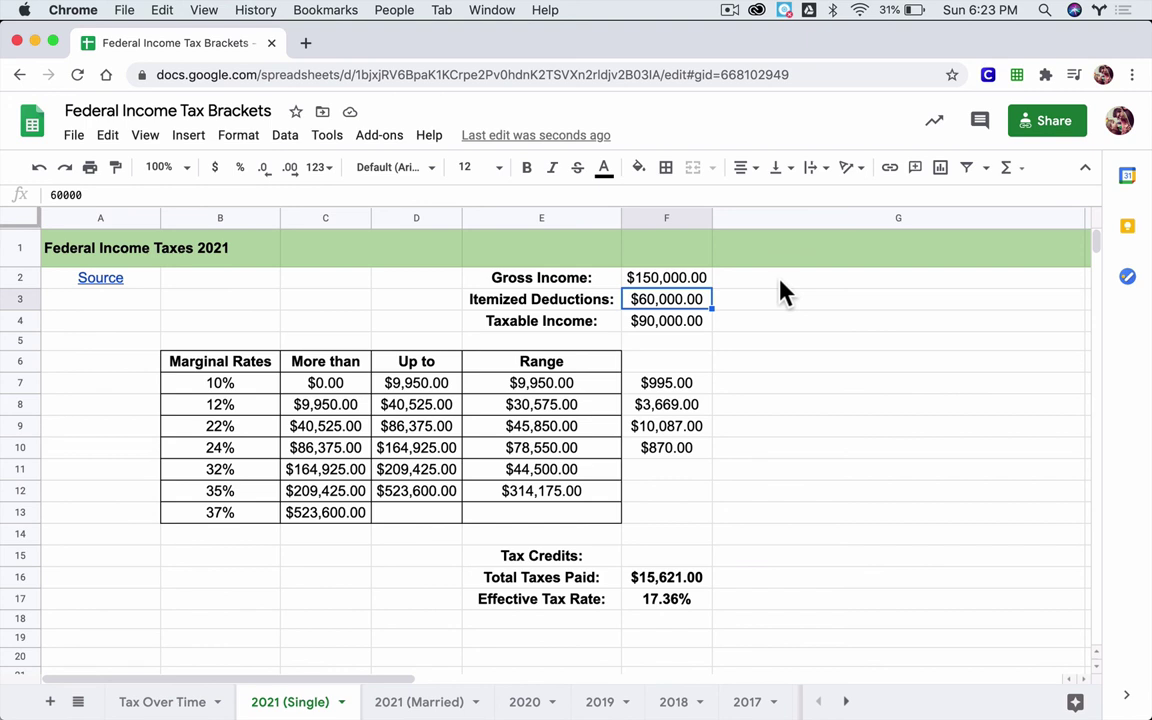
pyautogui.click(698, 281)
pyautogui.click(680, 310)
pyautogui.write('12550')
pyautogui.press('Return')
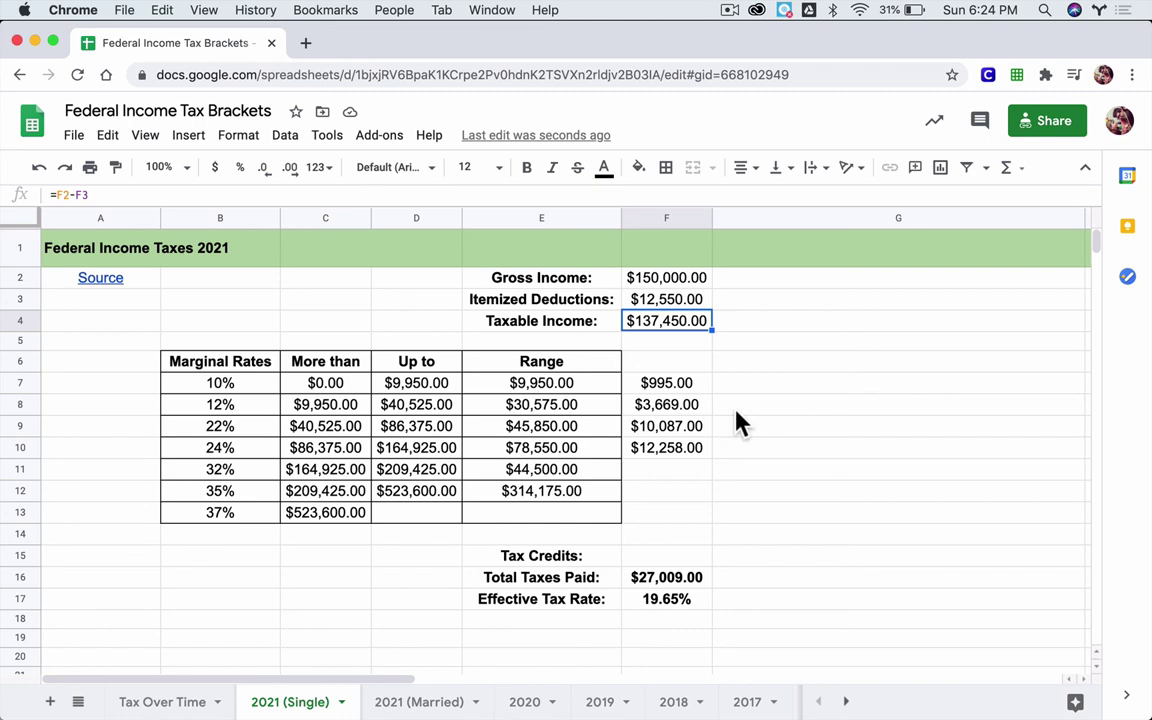
pyautogui.click(661, 302)
pyautogui.write('60,')
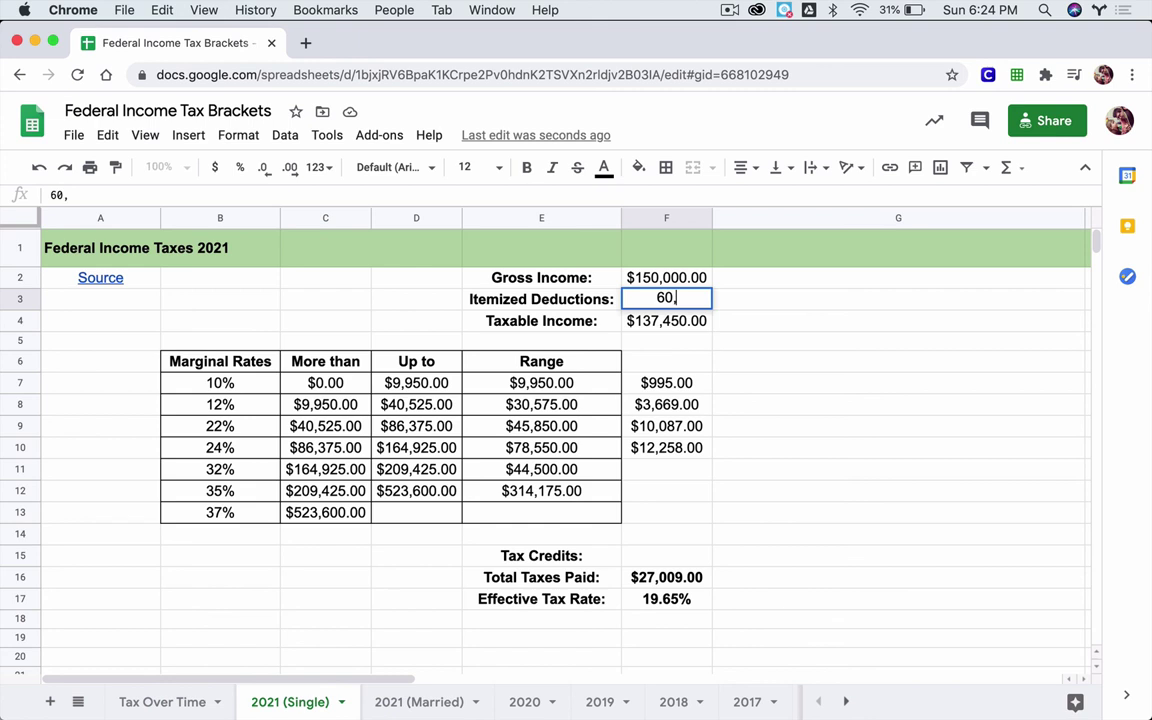
pyautogui.write('000')
pyautogui.press('Return')
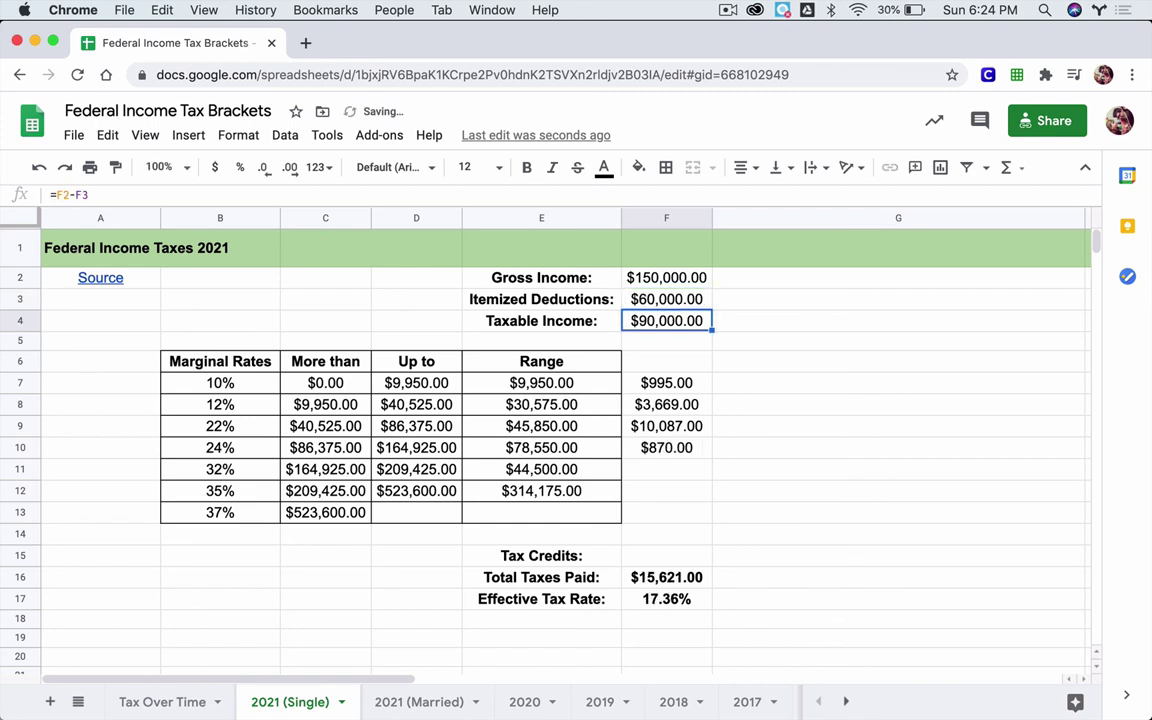
pyautogui.click(672, 301)
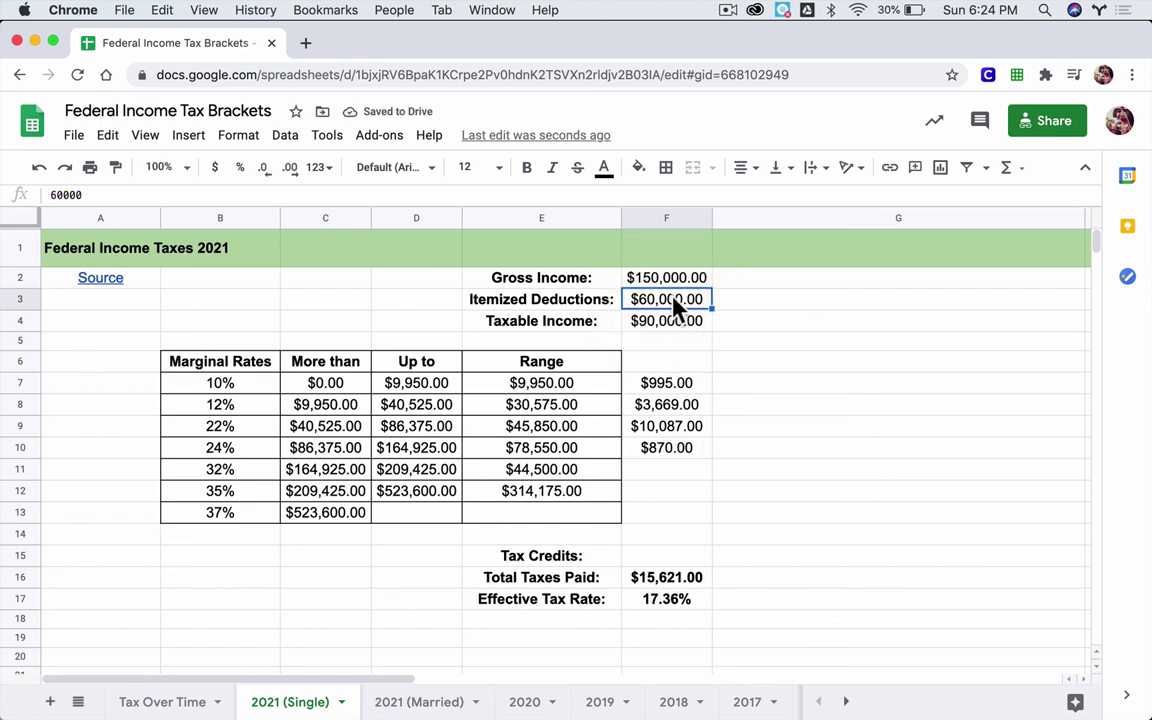